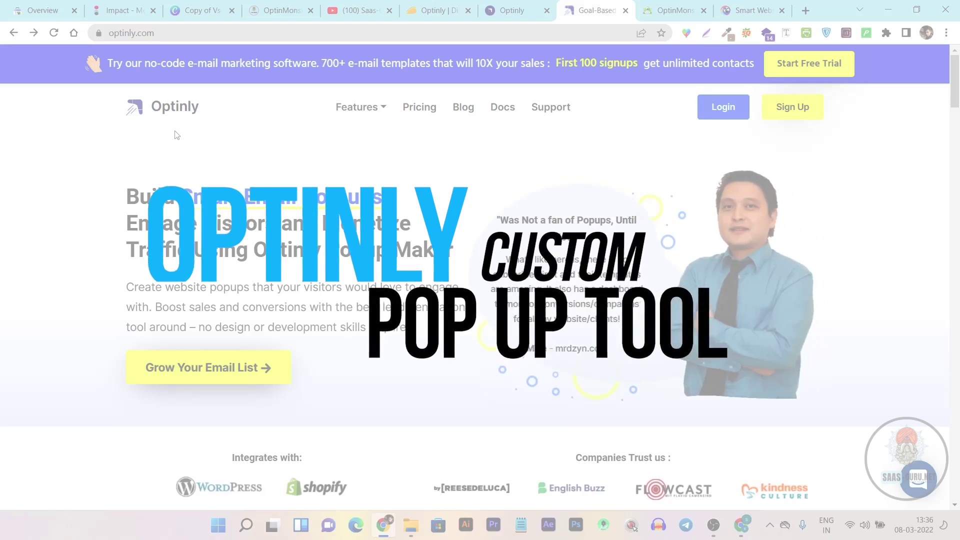
Glance at the OptinMonster and Poptin homepages, then return to Optinly.
left_click(675, 10)
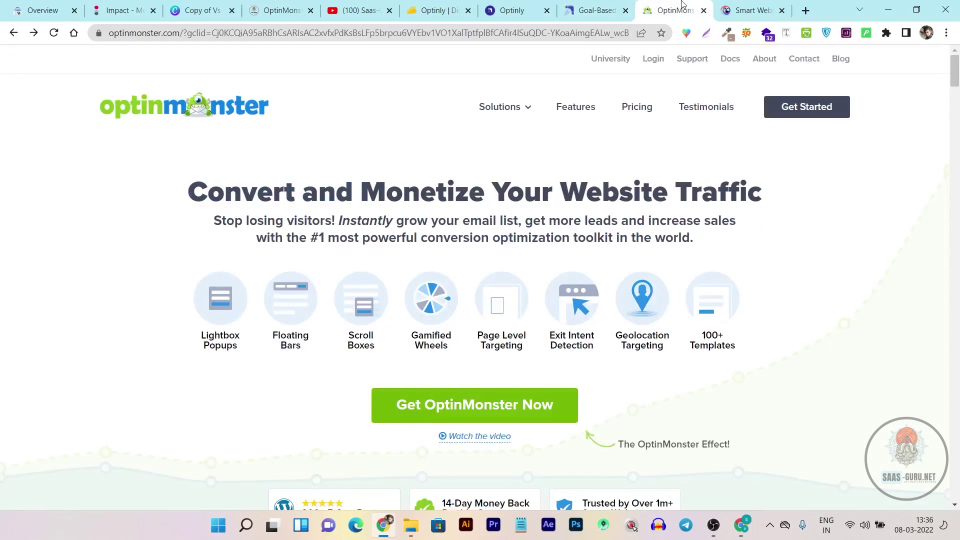
left_click(769, 5)
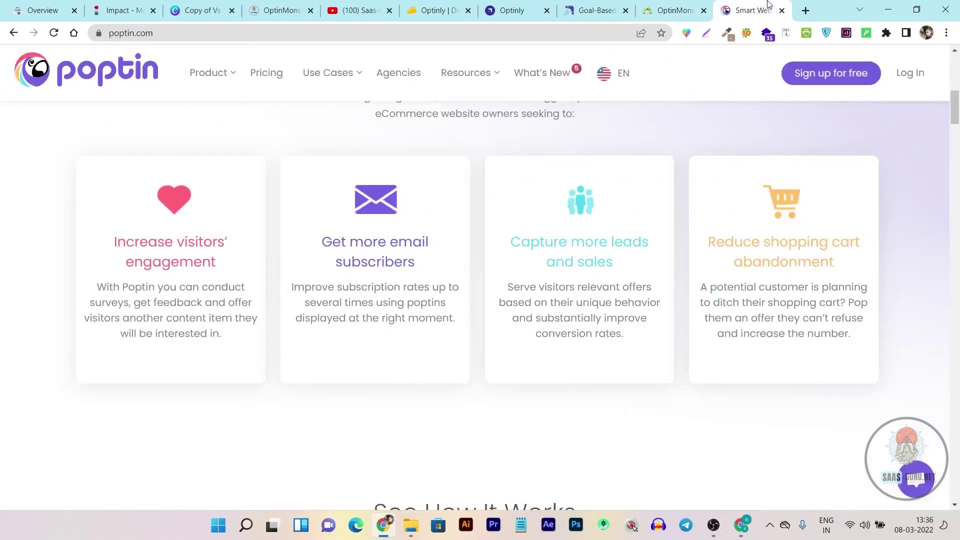
left_click(594, 7)
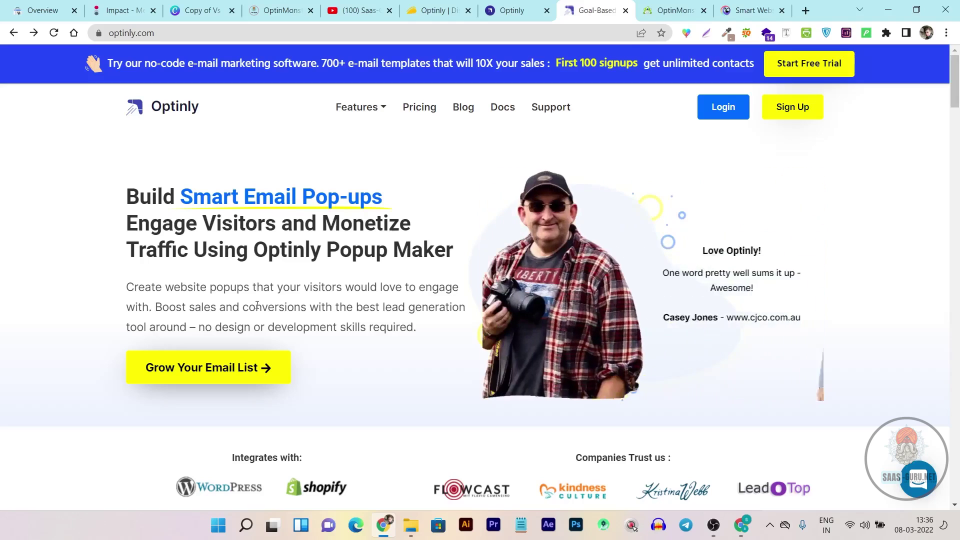
Scroll Optinly's homepage past the stats, feature cards and Goal-Based section to the popup types.
scroll(370, 330, "down", 3)
scroll(370, 329, "down", 5)
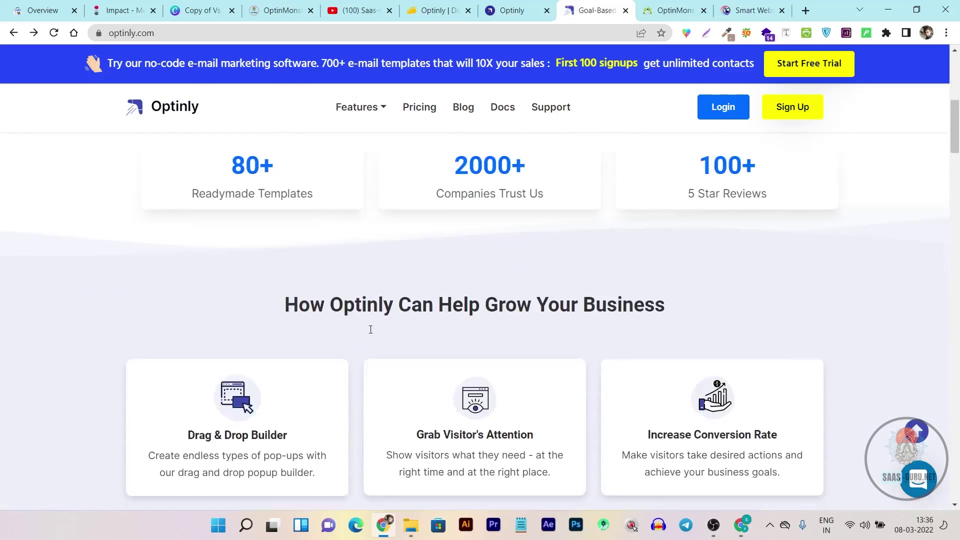
scroll(370, 327, "up", 4)
scroll(371, 334, "down", 3)
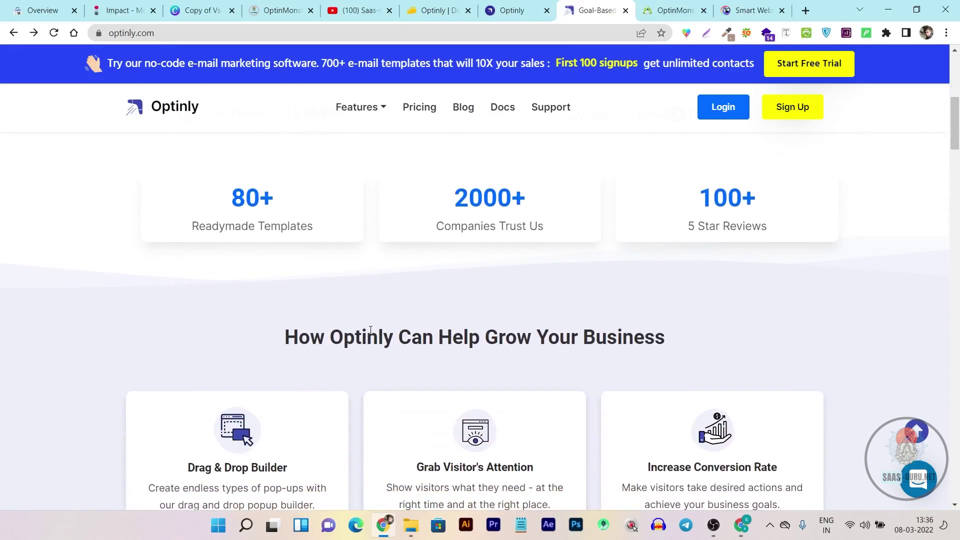
scroll(371, 334, "down", 4)
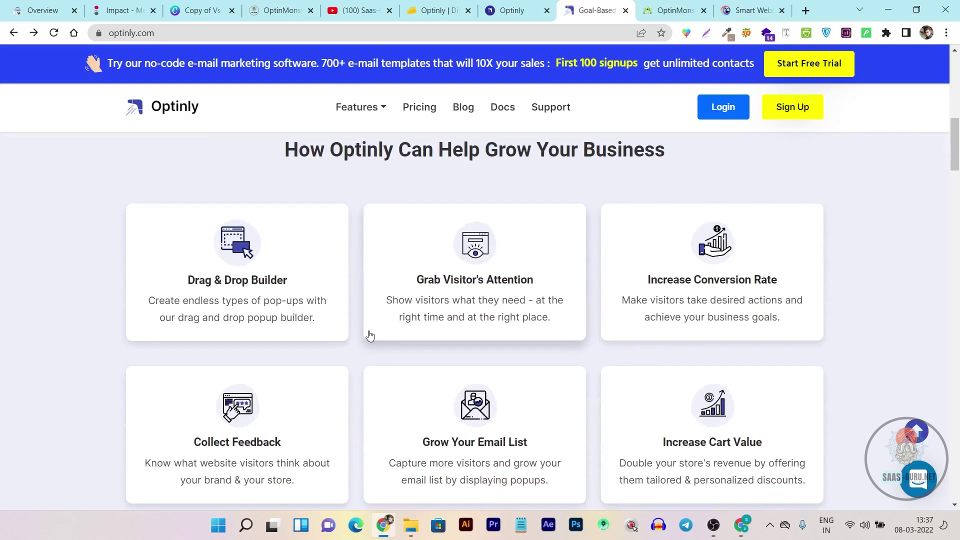
scroll(366, 335, "up", 8)
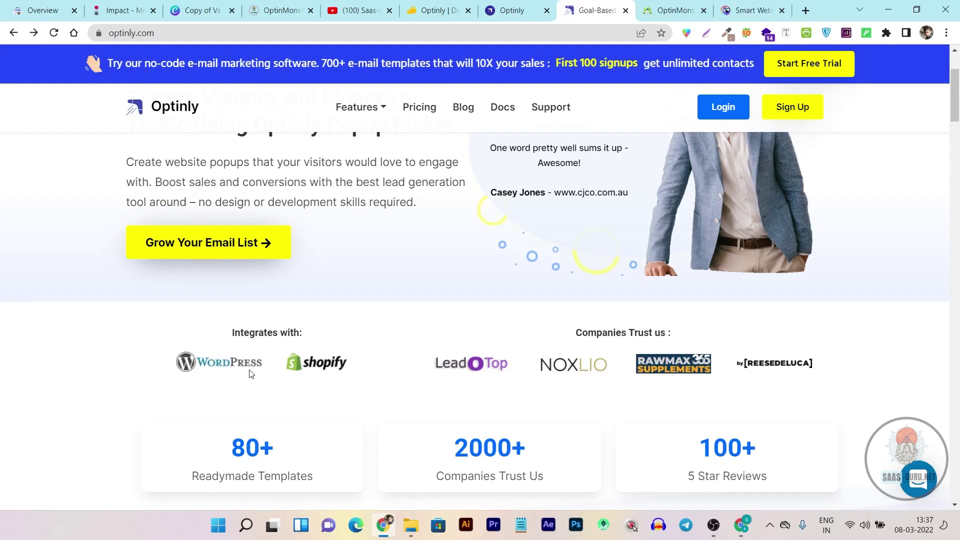
scroll(250, 374, "down", 10)
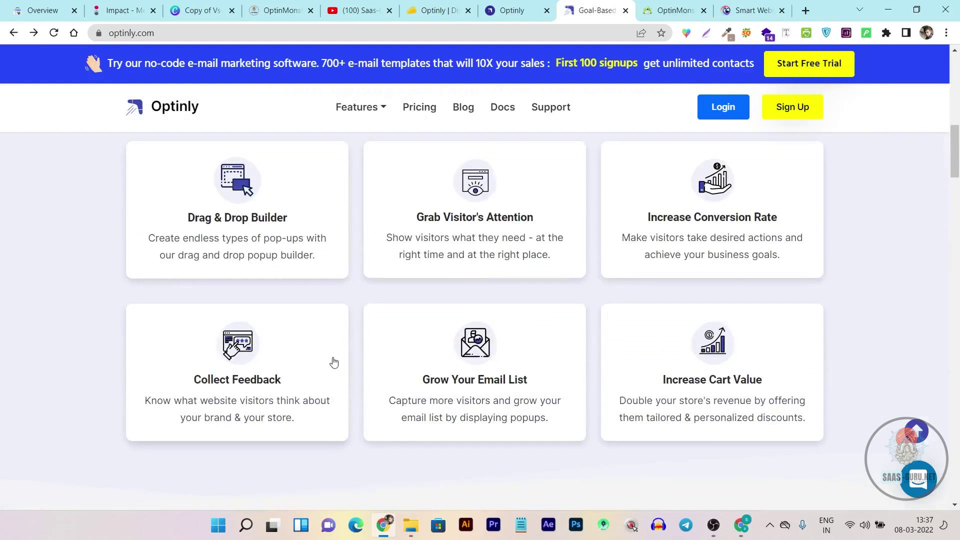
scroll(452, 311, "down", 4)
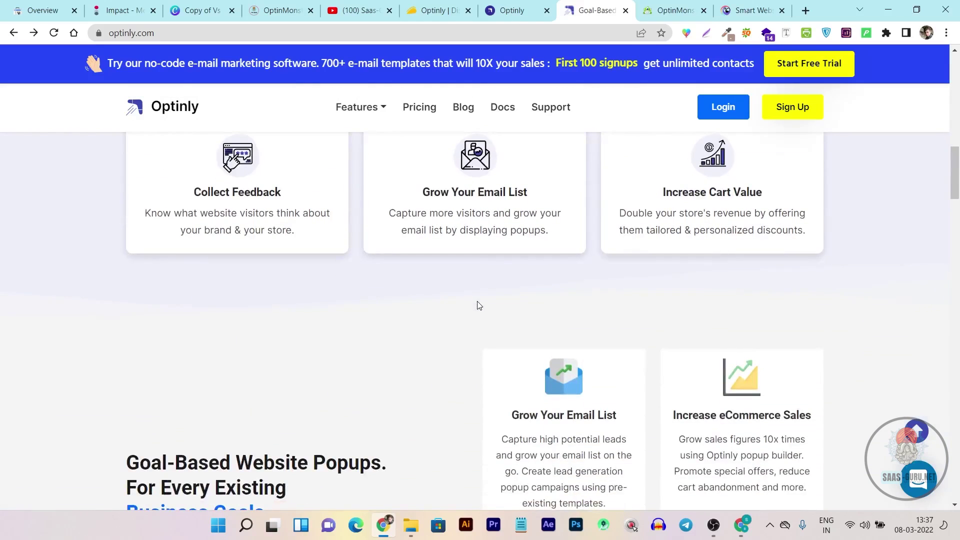
scroll(478, 306, "down", 4)
scroll(478, 305, "down", 8)
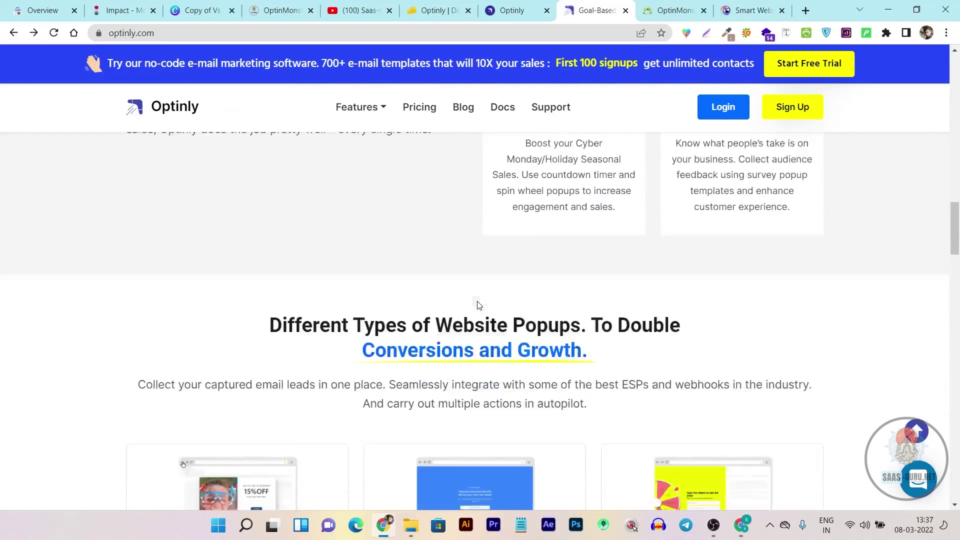
scroll(204, 347, "down", 4)
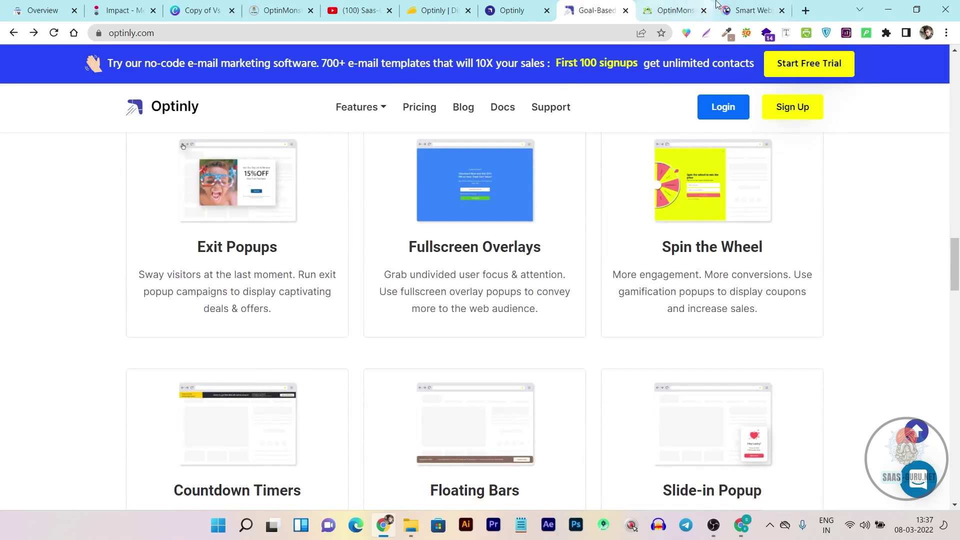
Compare the OptinMonster and Poptin homepages, looking over OptinMonster's features.
left_click(677, 8)
left_click(746, 7)
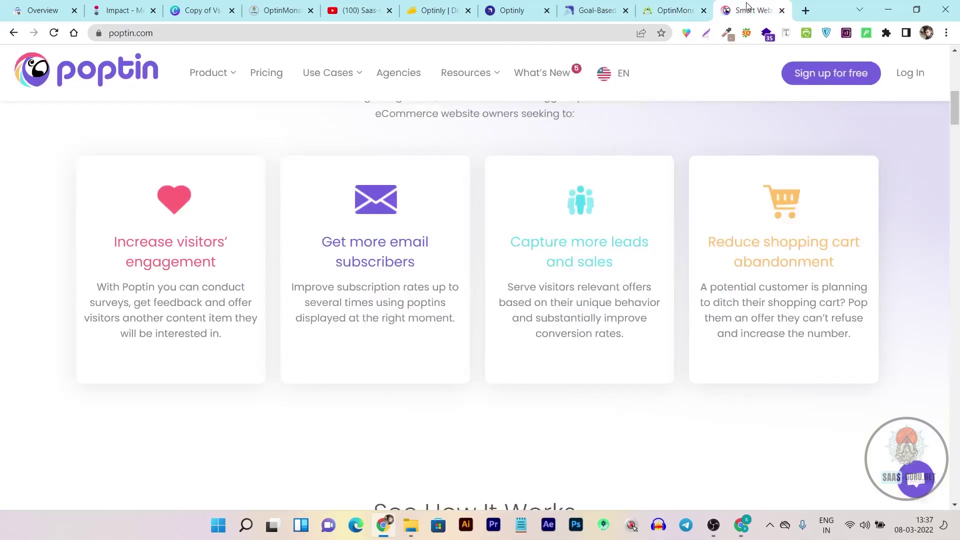
left_click(682, 5)
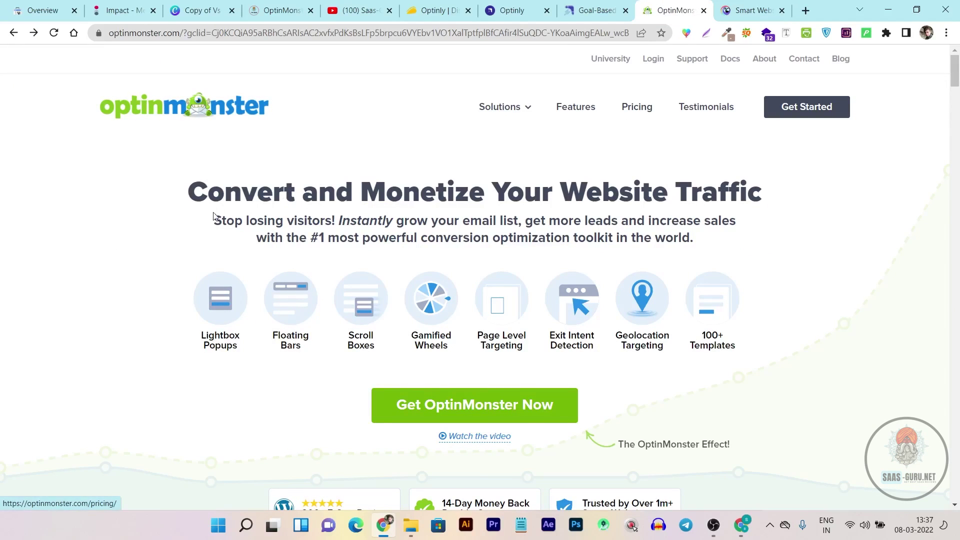
scroll(191, 269, "down", 1)
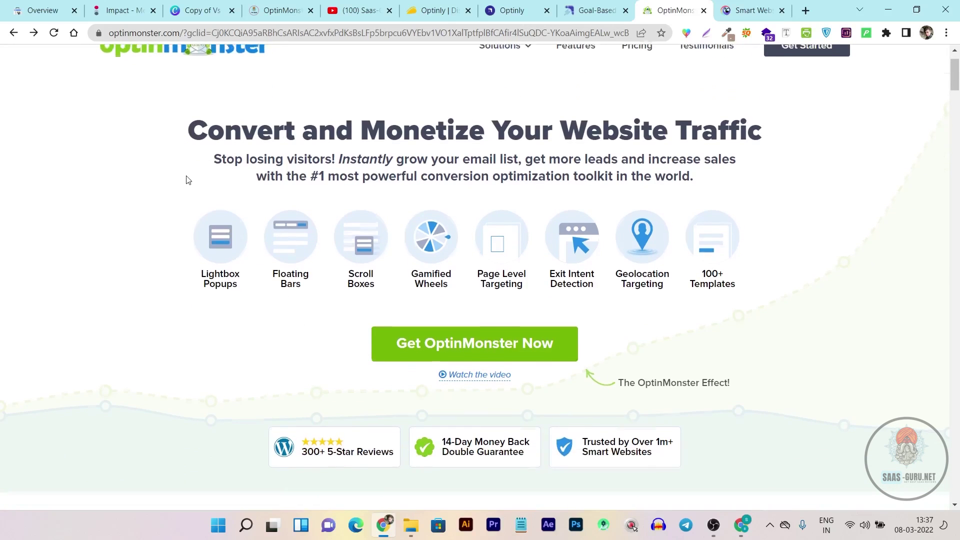
scroll(187, 180, "up", 1)
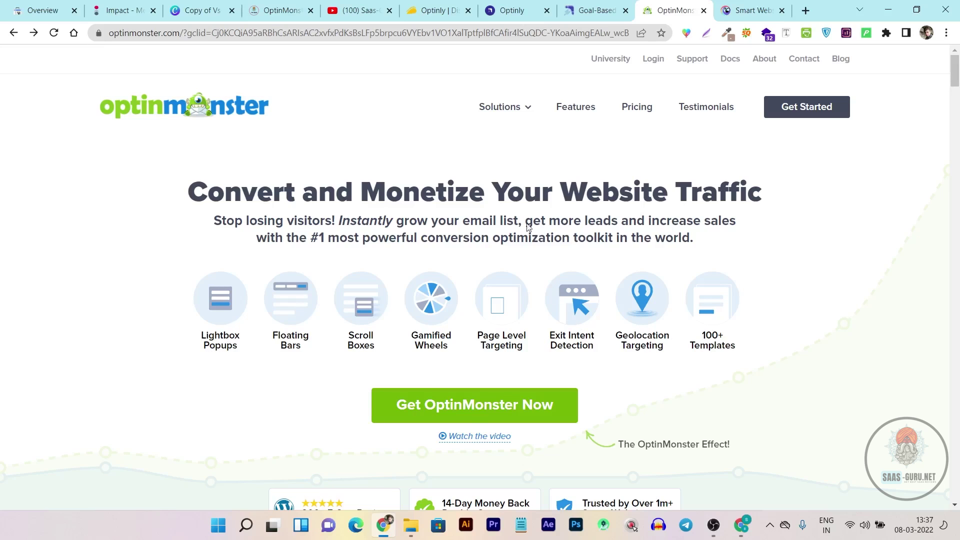
Return to Optinly's popup types at Countdown Timers, Floating Bars and Slide-in Popup.
left_click(520, 11)
left_click(592, 10)
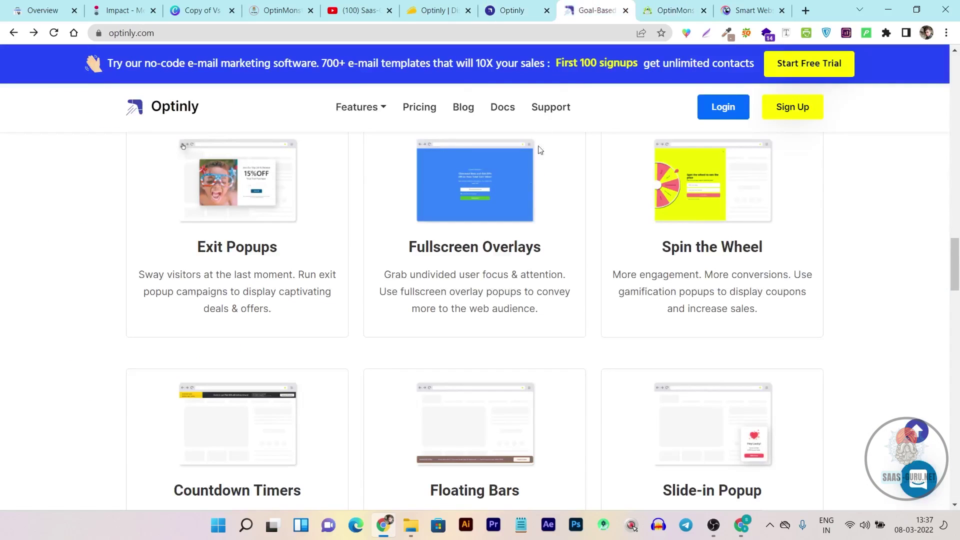
scroll(540, 151, "down", 2)
scroll(515, 338, "up", 3)
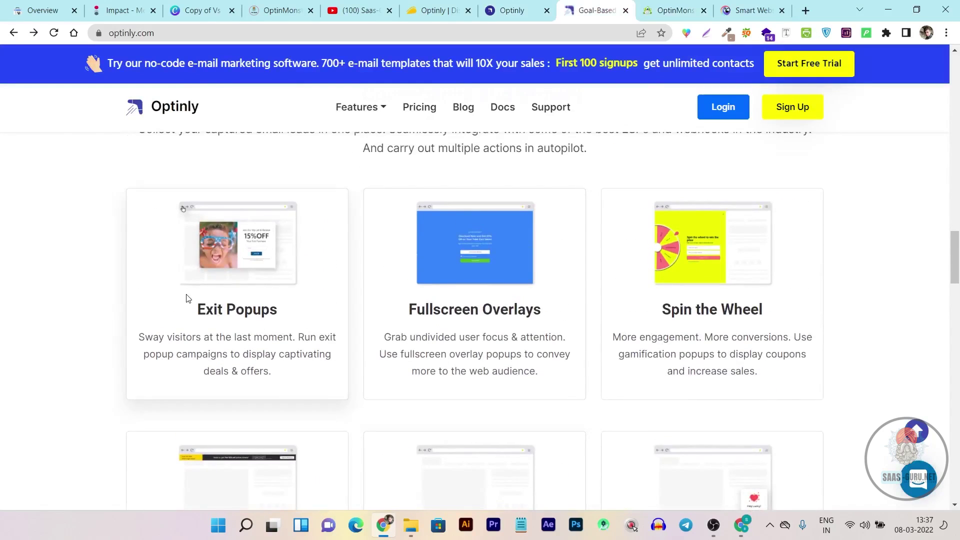
scroll(339, 265, "down", 6)
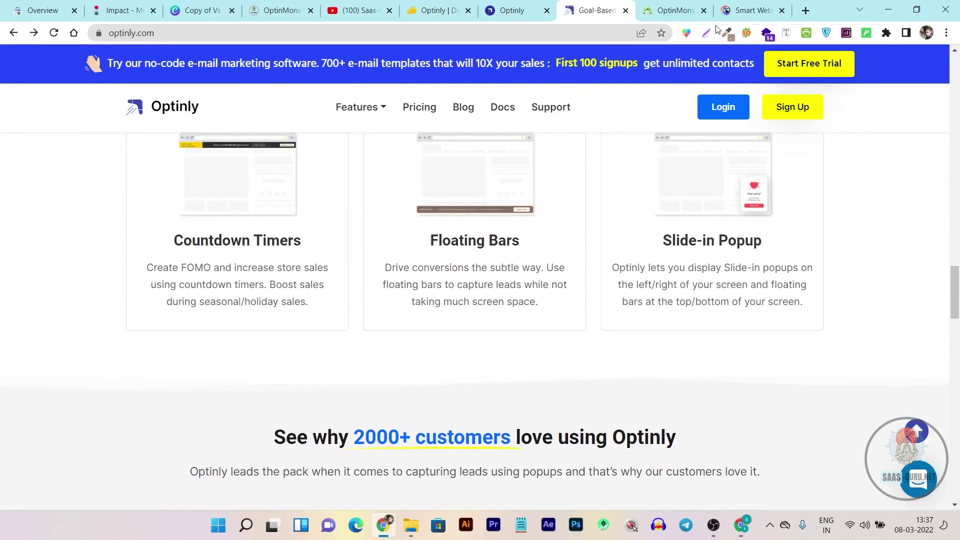
Browse Poptin's See How It Works and forms sections, then open Optinly's AppSumo deal page.
left_click(749, 10)
scroll(426, 330, "down", 5)
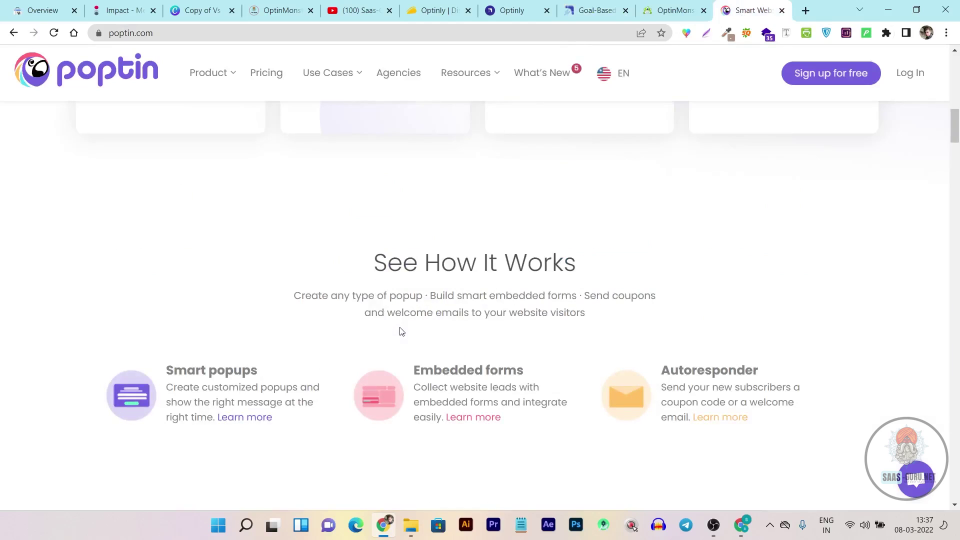
scroll(400, 331, "down", 14)
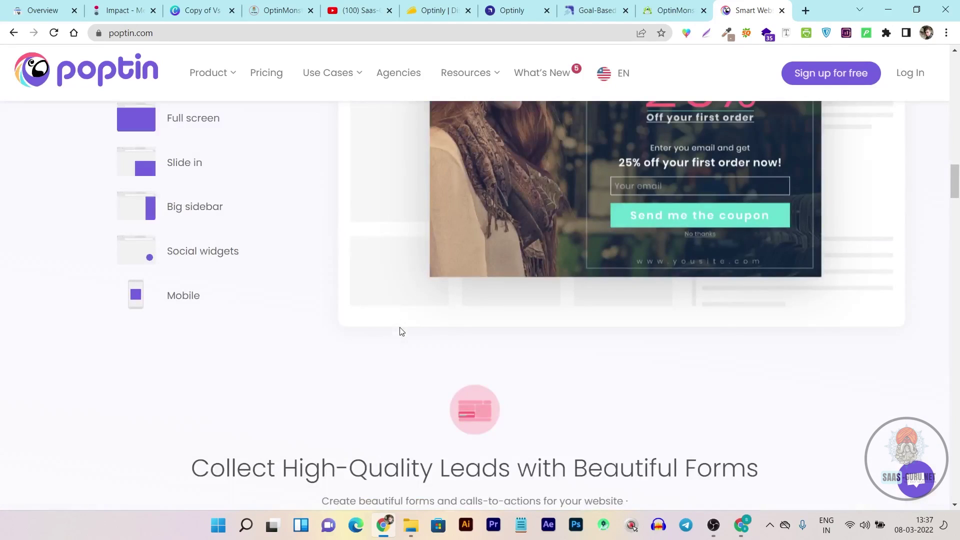
scroll(402, 331, "down", 1)
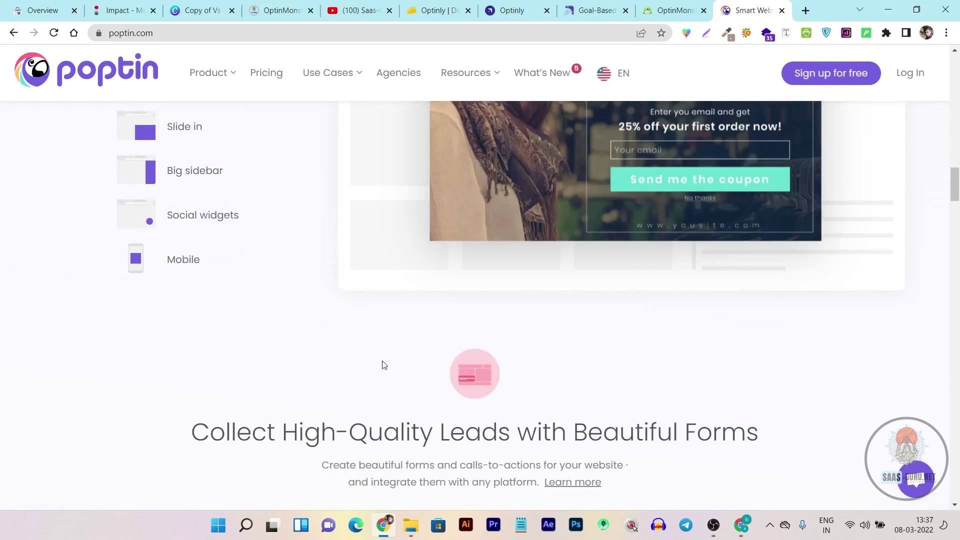
scroll(423, 358, "up", 3)
scroll(422, 358, "up", 6)
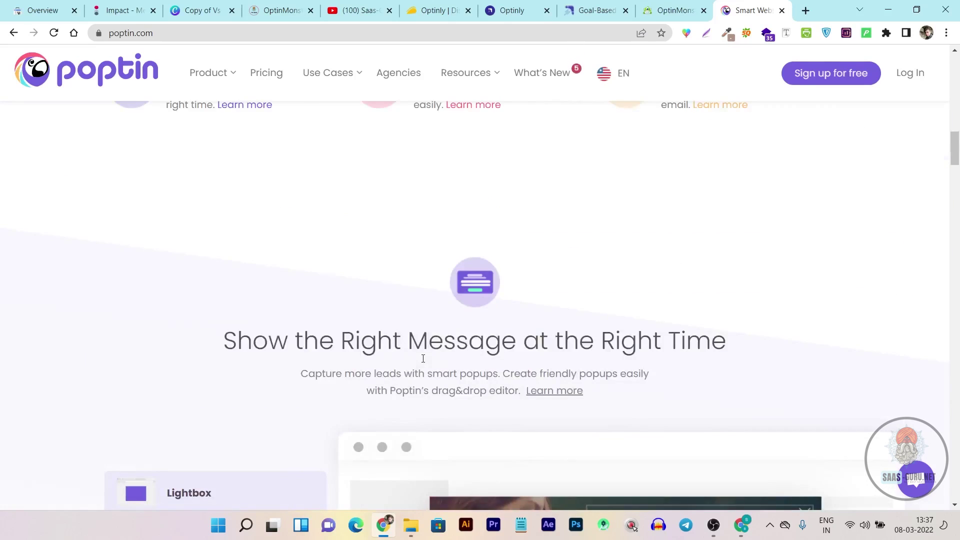
scroll(422, 358, "up", 10)
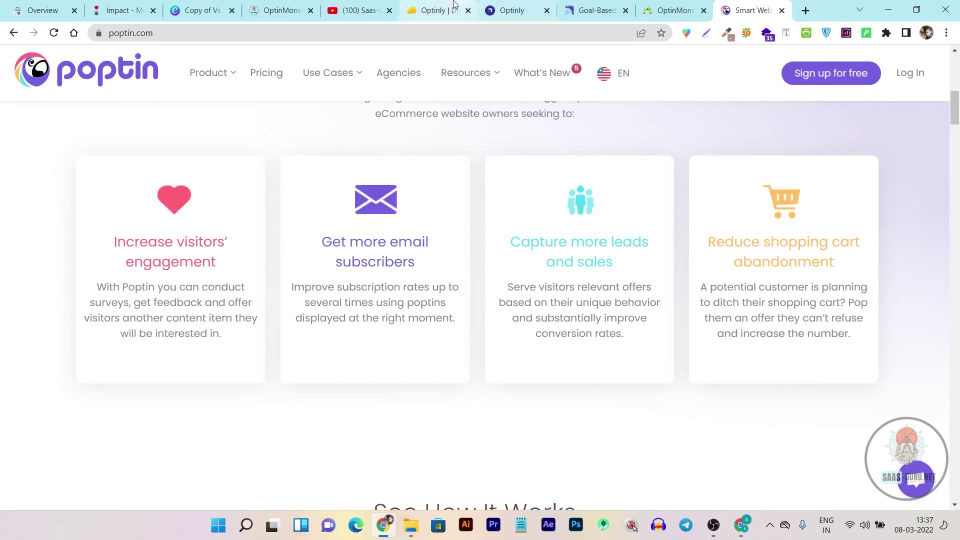
left_click(433, 10)
Highlight the $59.00 starting price and License Tier 1's 5-site limit in Optinly's AppSumo plans.
scroll(545, 255, "up", 10)
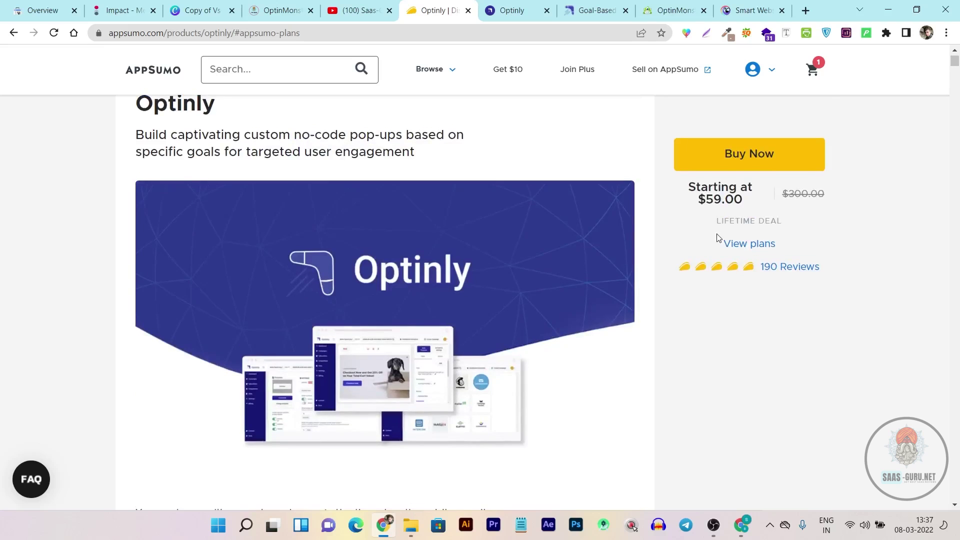
left_click_drag(688, 247, 742, 251)
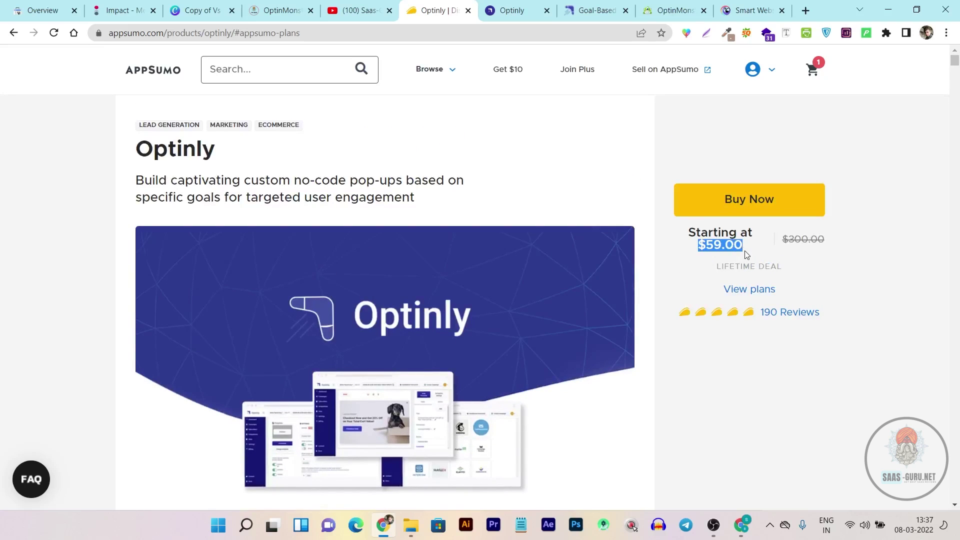
left_click(759, 295)
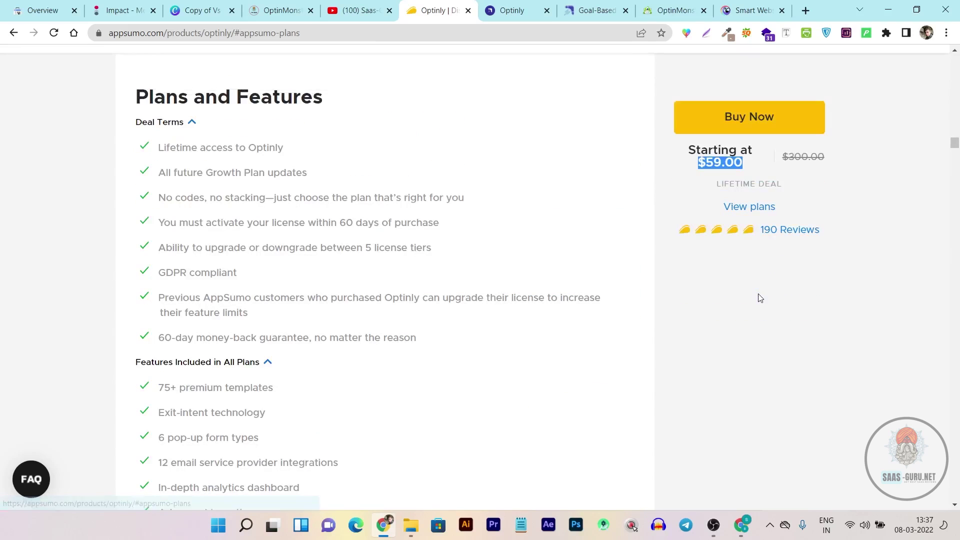
scroll(517, 370, "down", 8)
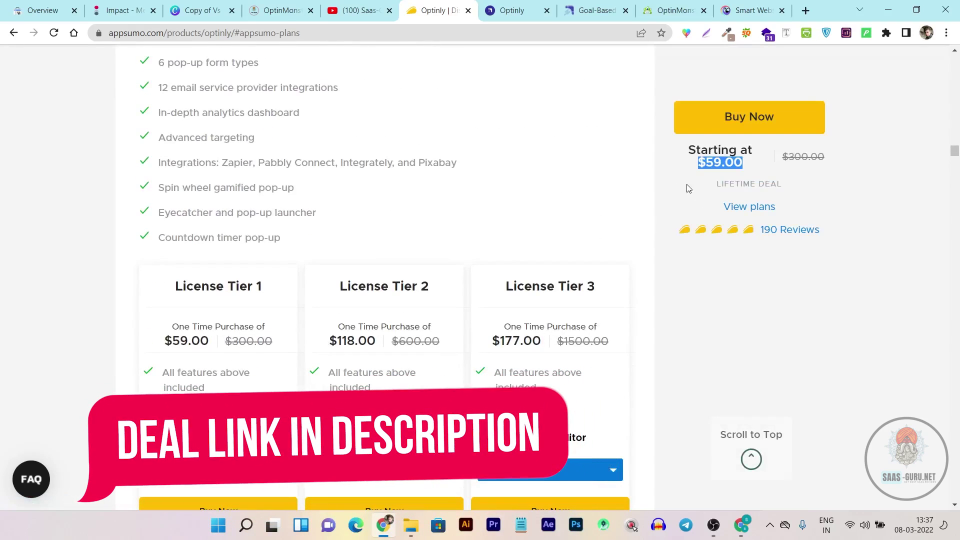
scroll(238, 369, "down", 1)
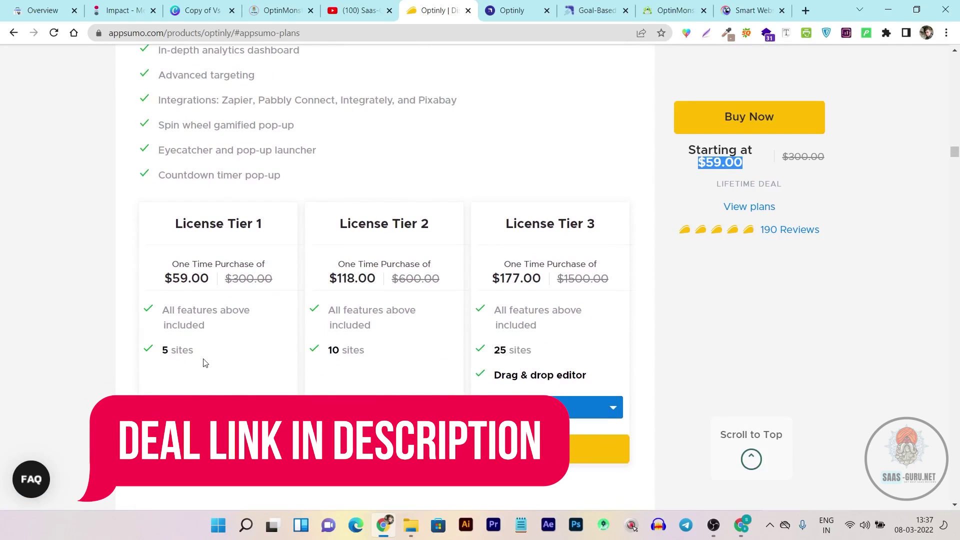
left_click_drag(205, 363, 156, 350)
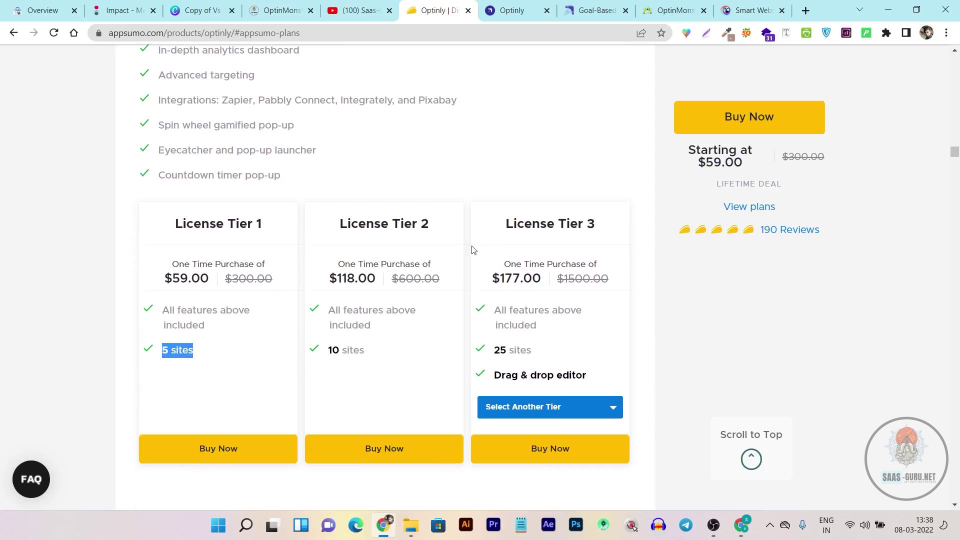
Check OptinMonster, then review AppSumo's all-plan features and License Tiers 1–3 for Optinly.
left_click(660, 5)
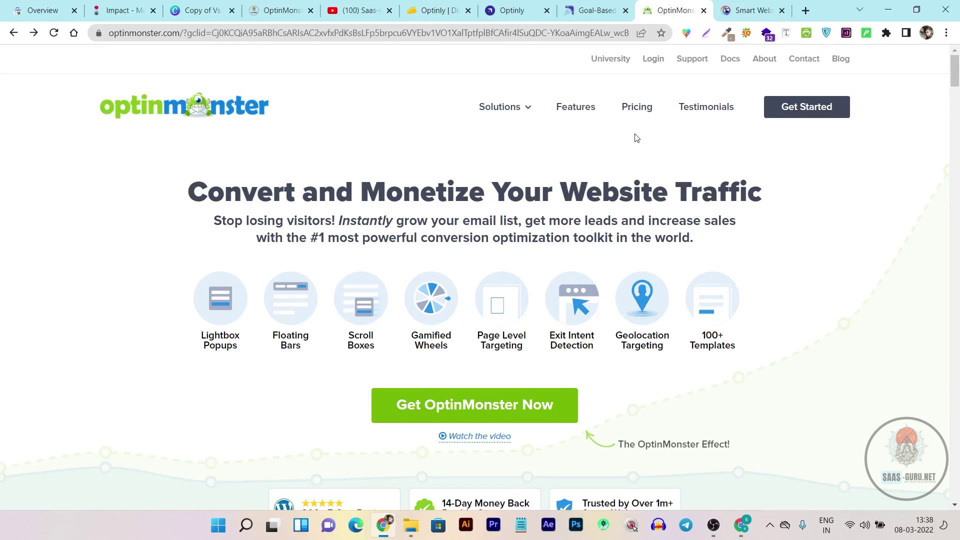
scroll(616, 220, "down", 3)
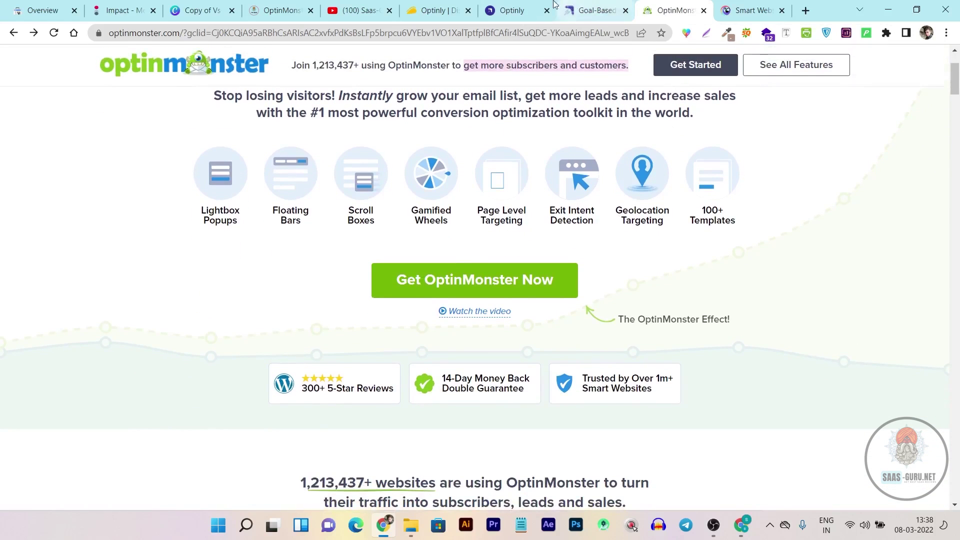
left_click(448, 7)
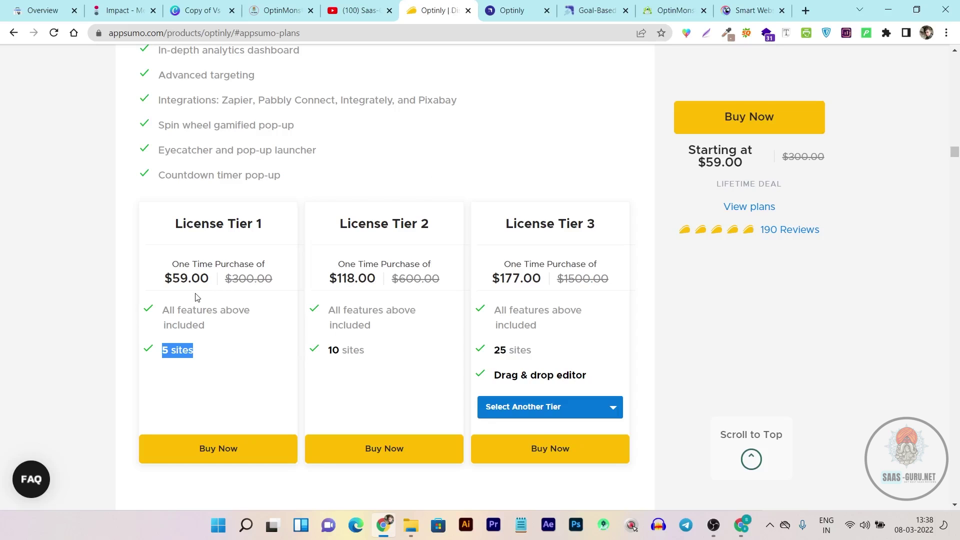
scroll(442, 254, "up", 5)
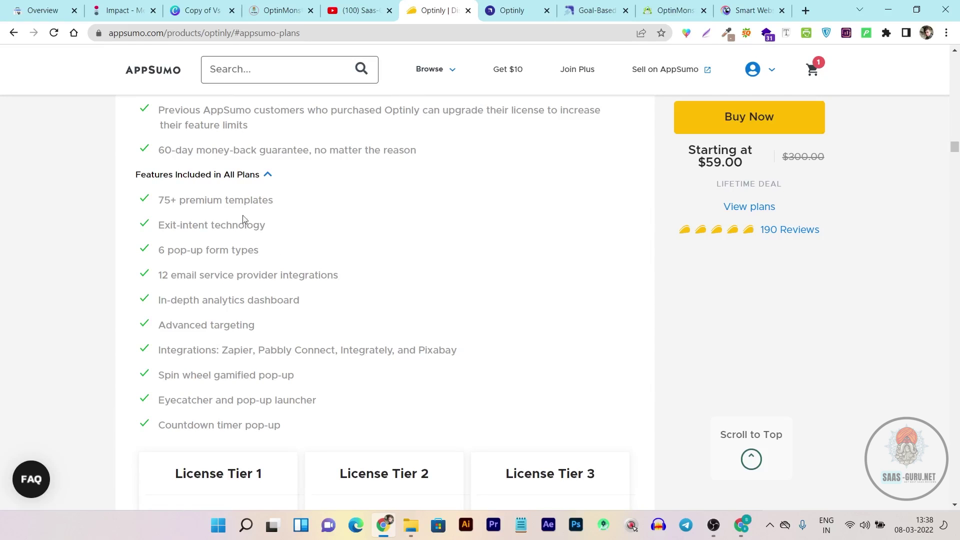
scroll(330, 232, "up", 4)
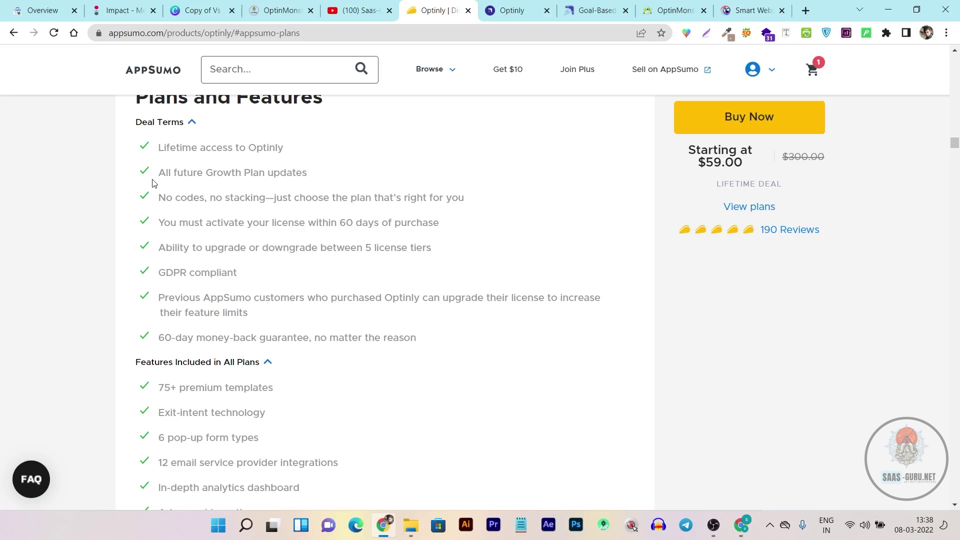
scroll(373, 275, "down", 4)
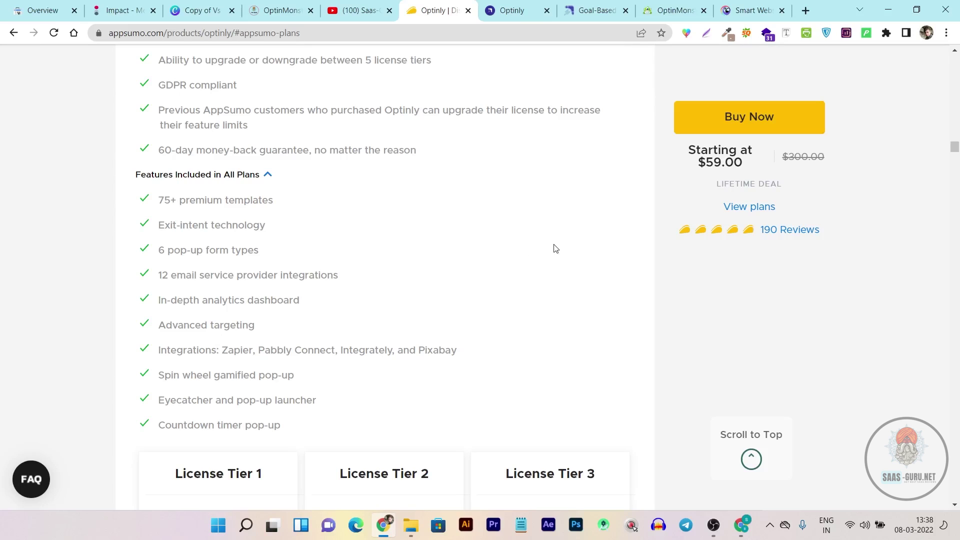
Show OptinMonster's homepage features, from Lightbox Popups and Floating Bars to 100+ Templates.
left_click(669, 10)
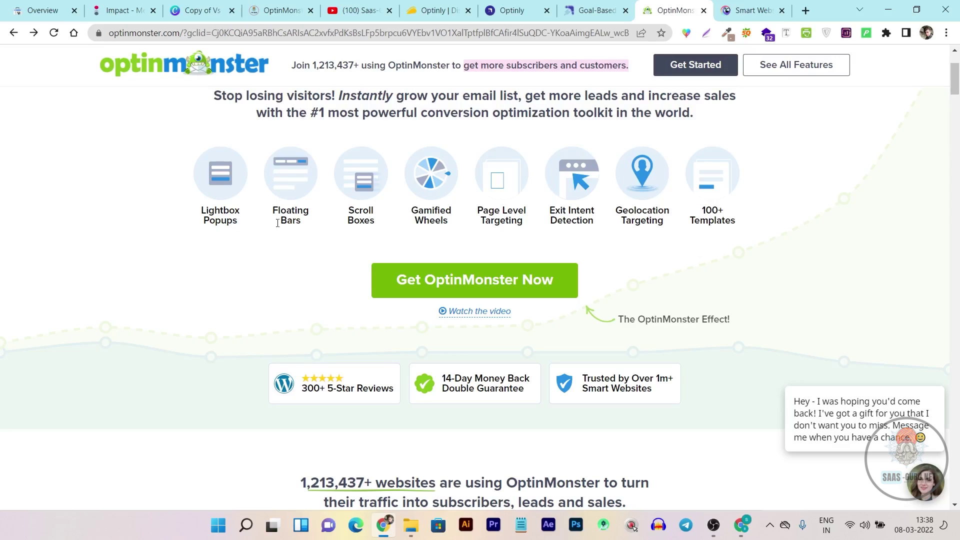
Scroll SaaS-Guru's article to the comparison chart rating OptinMonster 8.8, Optinly 9.3, Poptin 8.5.
left_click(280, 10)
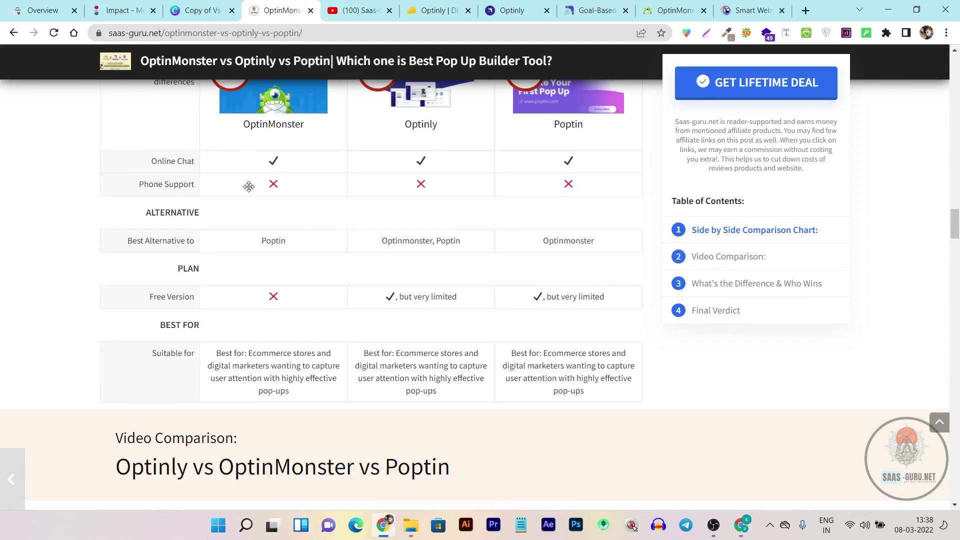
scroll(266, 193, "up", 6)
left_click_drag(959, 227, 959, 93)
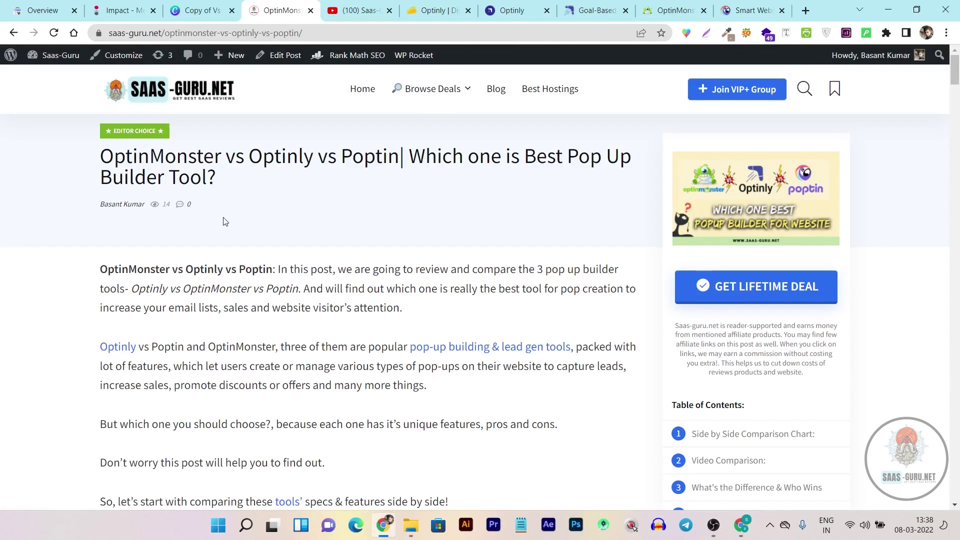
scroll(224, 221, "down", 15)
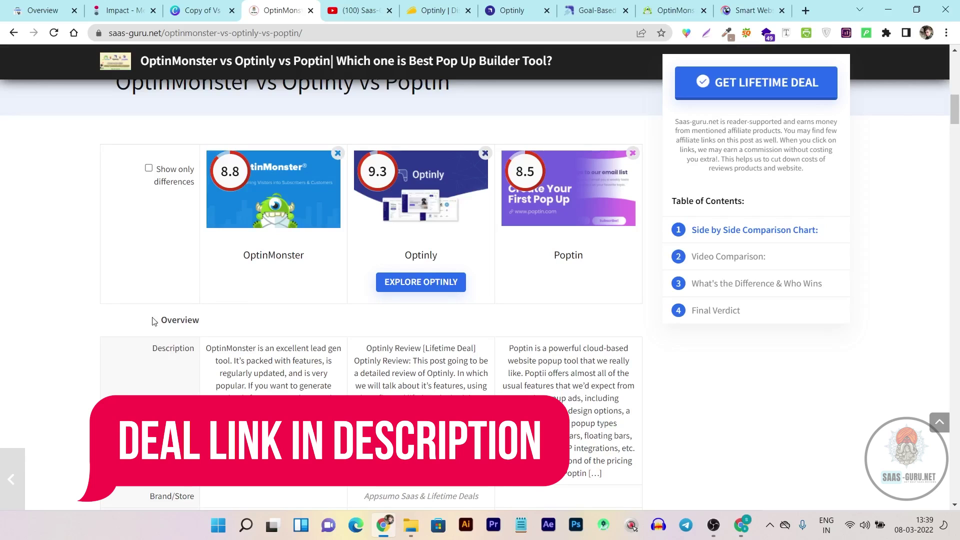
scroll(383, 317, "down", 1)
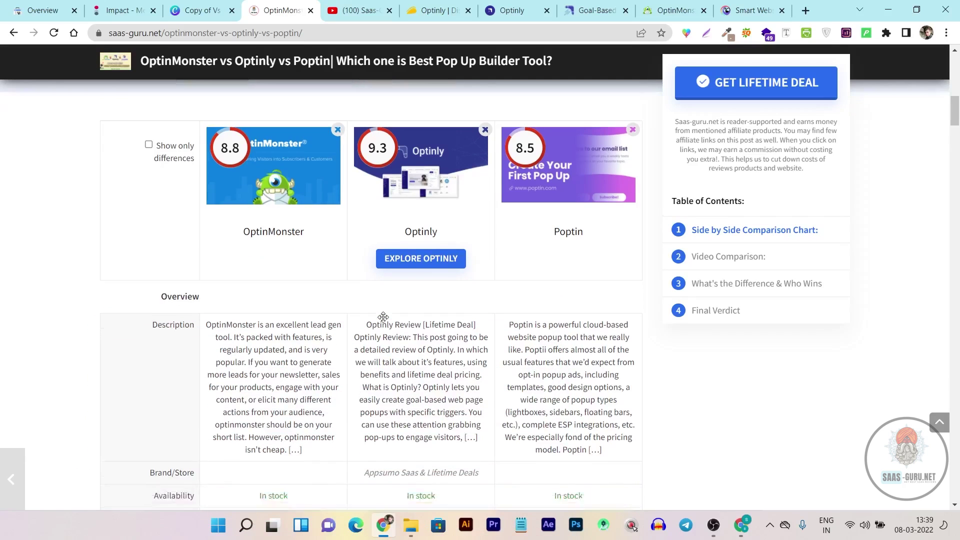
scroll(383, 317, "down", 1)
scroll(383, 317, "down", 1)
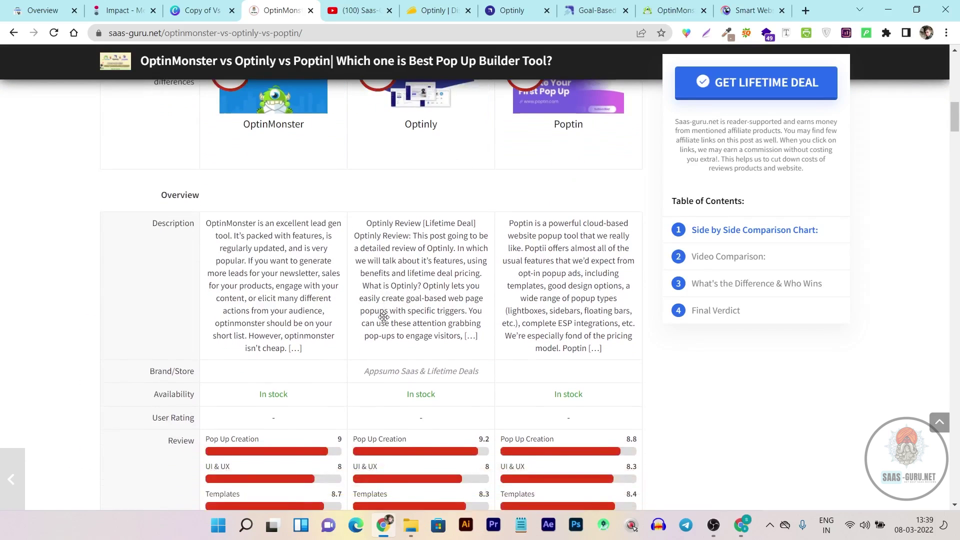
scroll(383, 317, "up", 2)
scroll(357, 379, "down", 2)
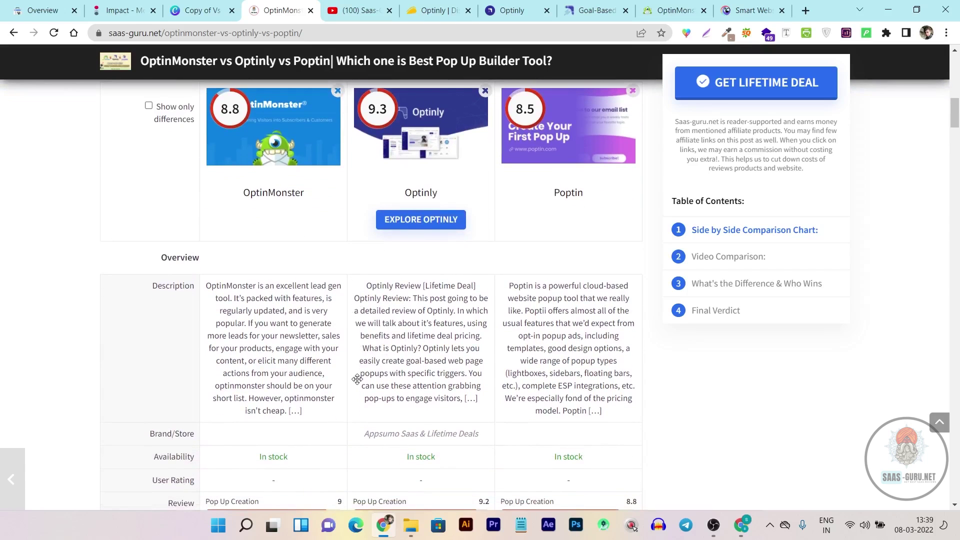
scroll(357, 379, "down", 6)
scroll(358, 379, "up", 6)
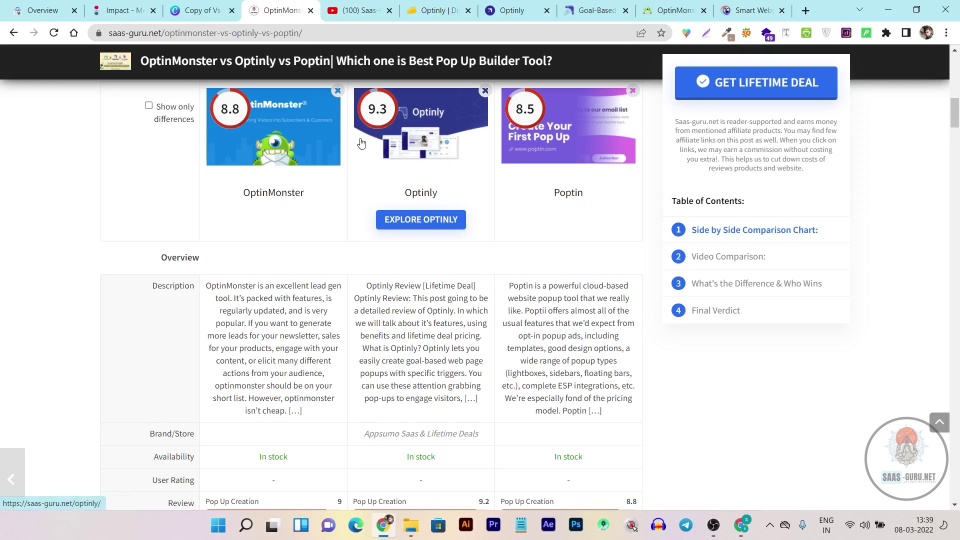
Scroll through the chart's features, integrations, support and plans rows, then back up.
scroll(591, 234, "down", 10)
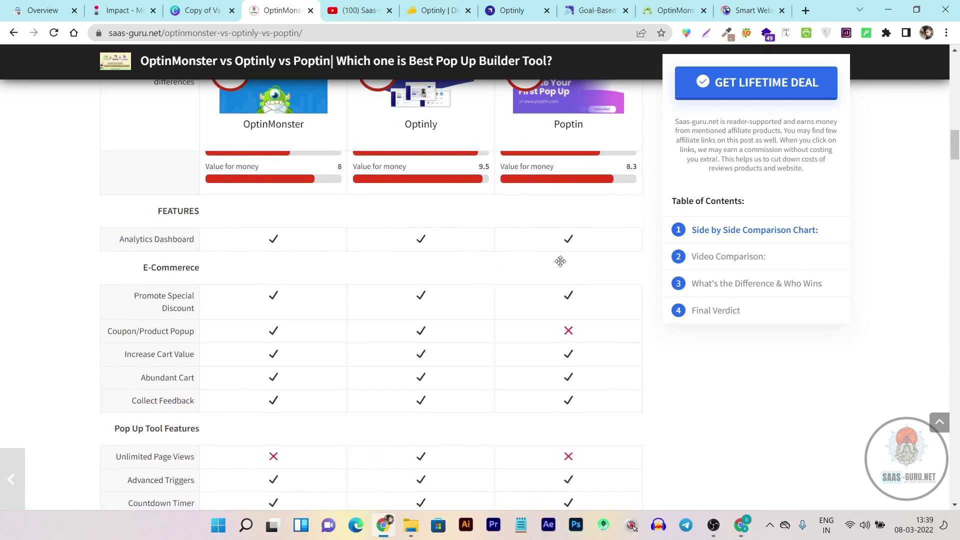
scroll(560, 270, "down", 3)
scroll(560, 282, "up", 3)
scroll(572, 283, "up", 2)
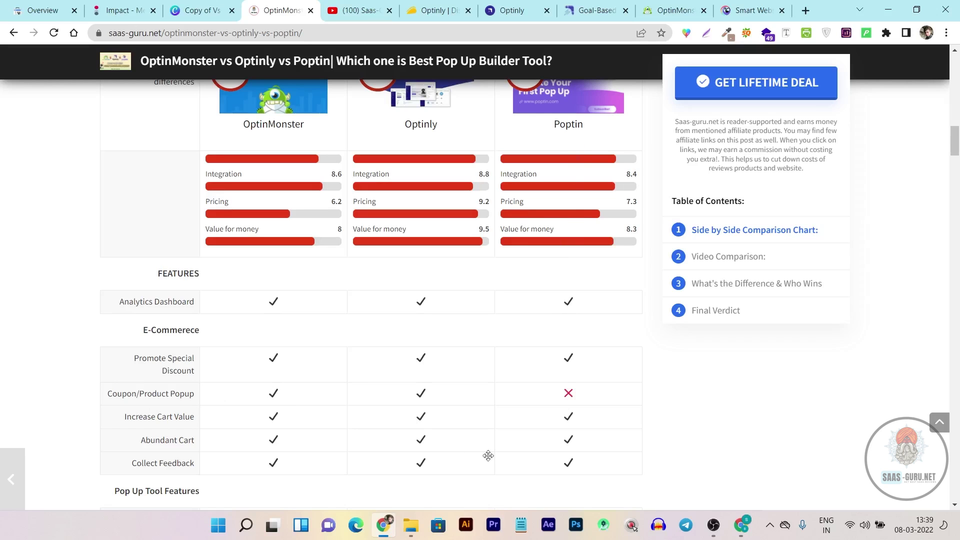
scroll(260, 309, "down", 5)
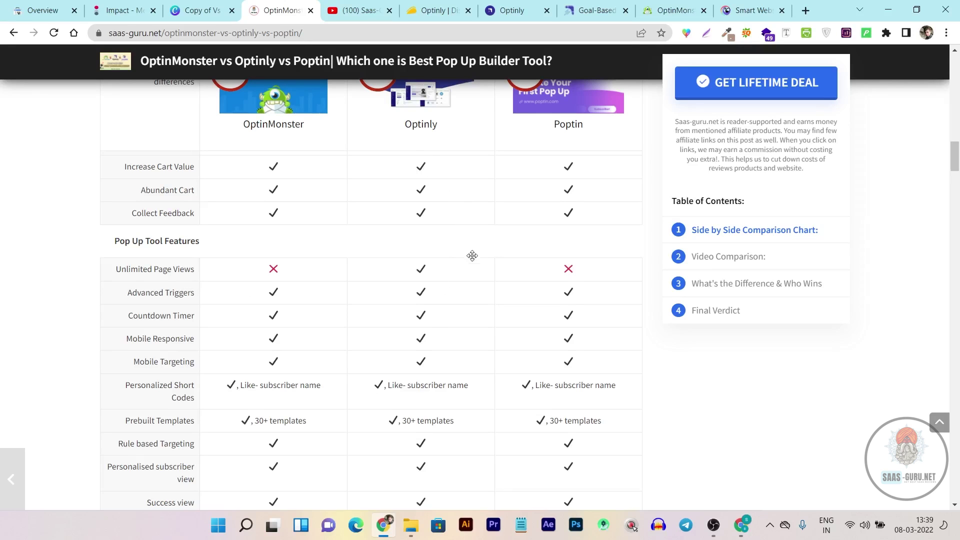
scroll(472, 255, "down", 1)
scroll(433, 250, "up", 4)
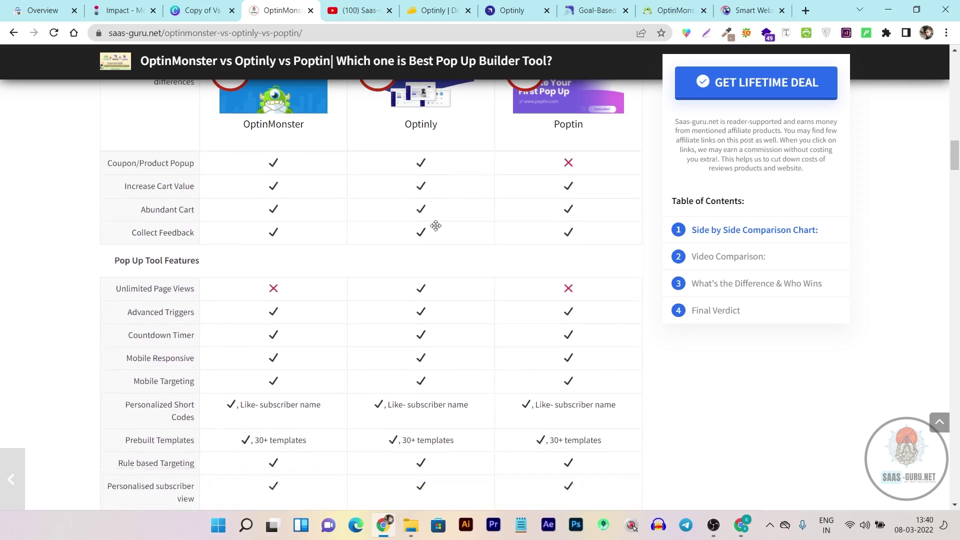
scroll(437, 245, "down", 9)
scroll(441, 307, "down", 9)
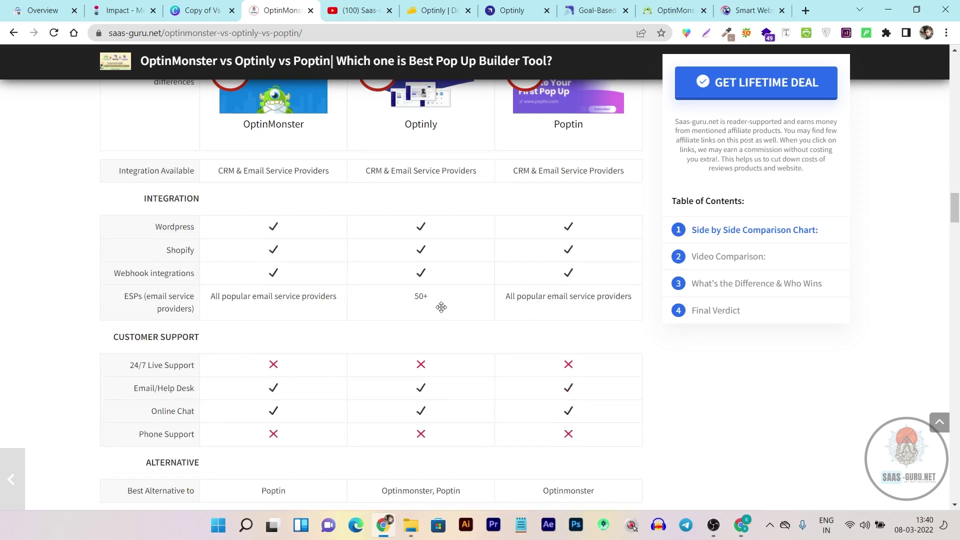
scroll(437, 290, "up", 2)
scroll(434, 269, "down", 4)
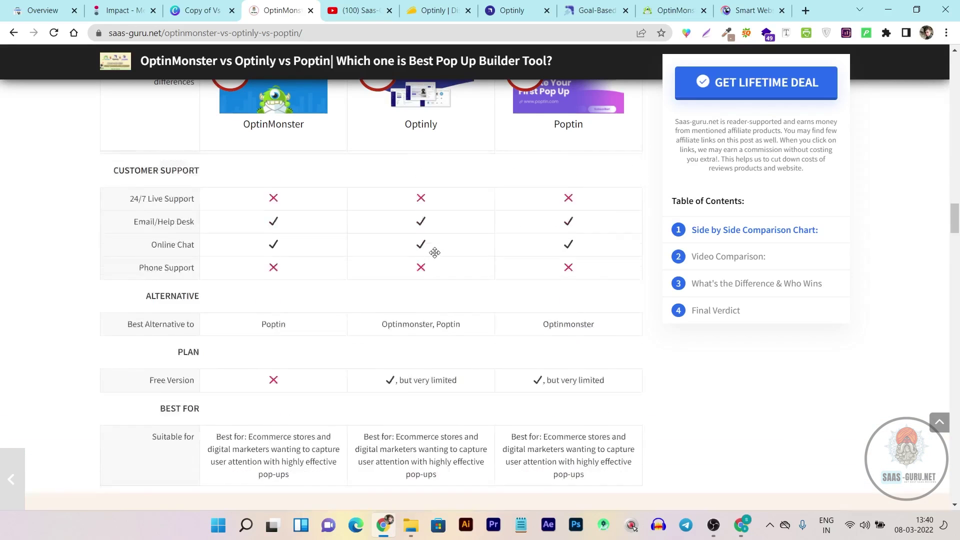
scroll(433, 280, "up", 12)
scroll(433, 296, "down", 5)
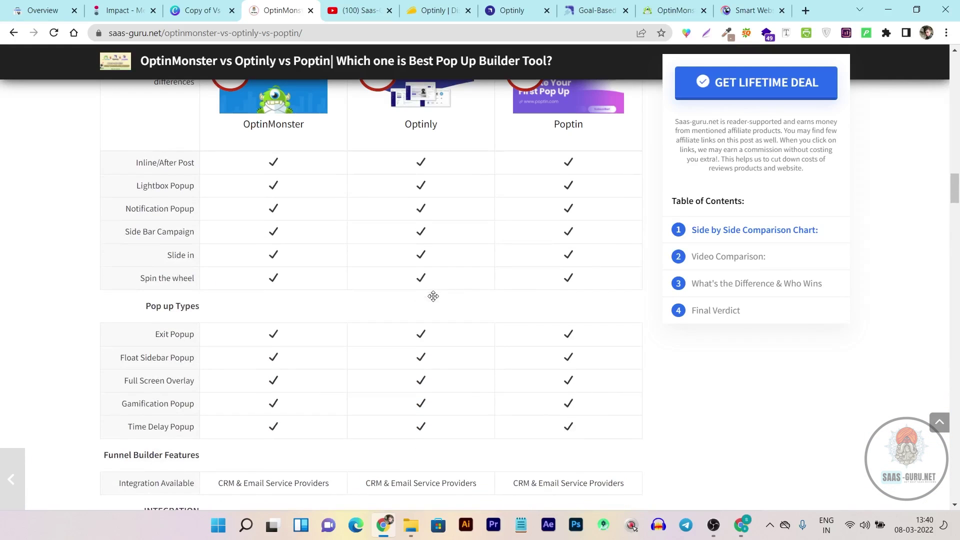
scroll(433, 296, "up", 7)
scroll(433, 296, "up", 20)
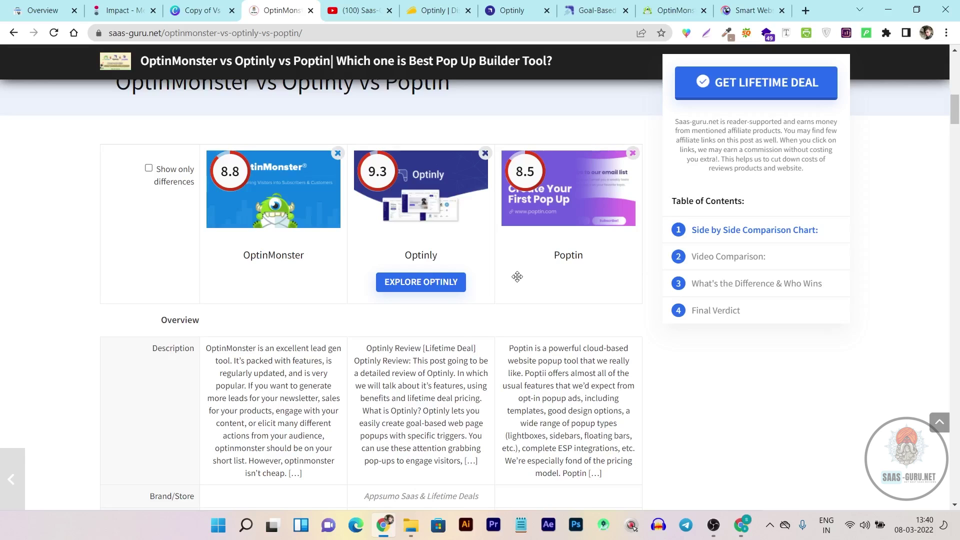
Open Optinly's Campaigns list showing Gkpk (off) and Audience Build (live).
left_click(515, 10)
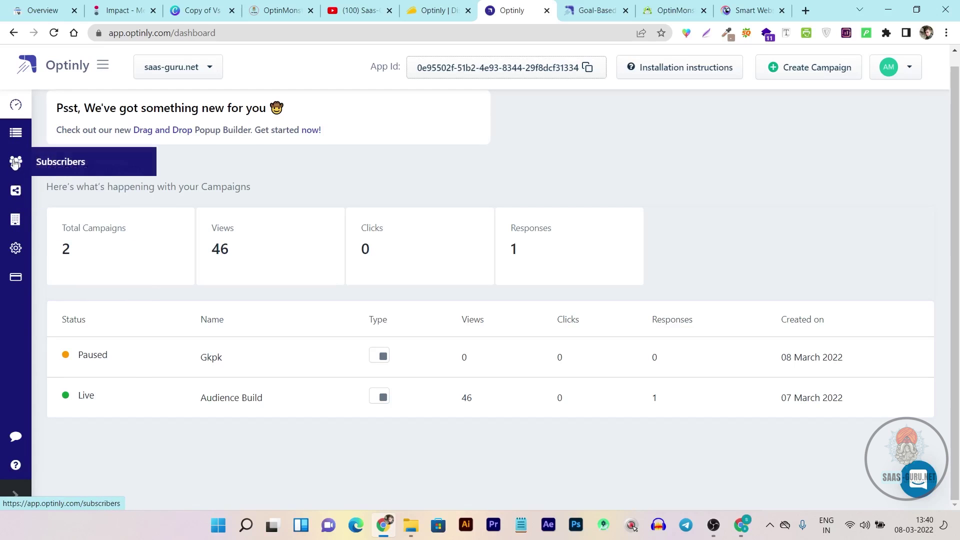
left_click(15, 134)
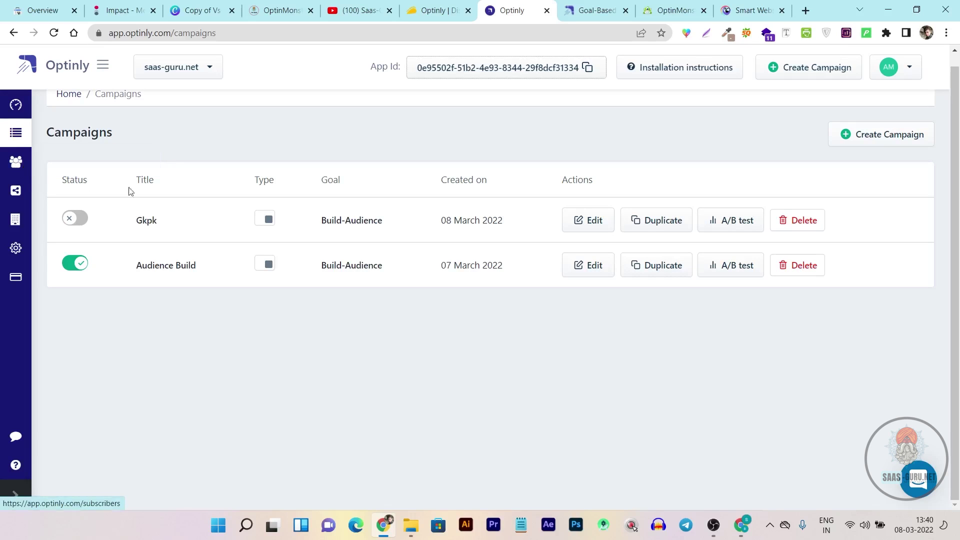
Create a new Coupon Popups campaign titled 'HHlhio'.
left_click(881, 144)
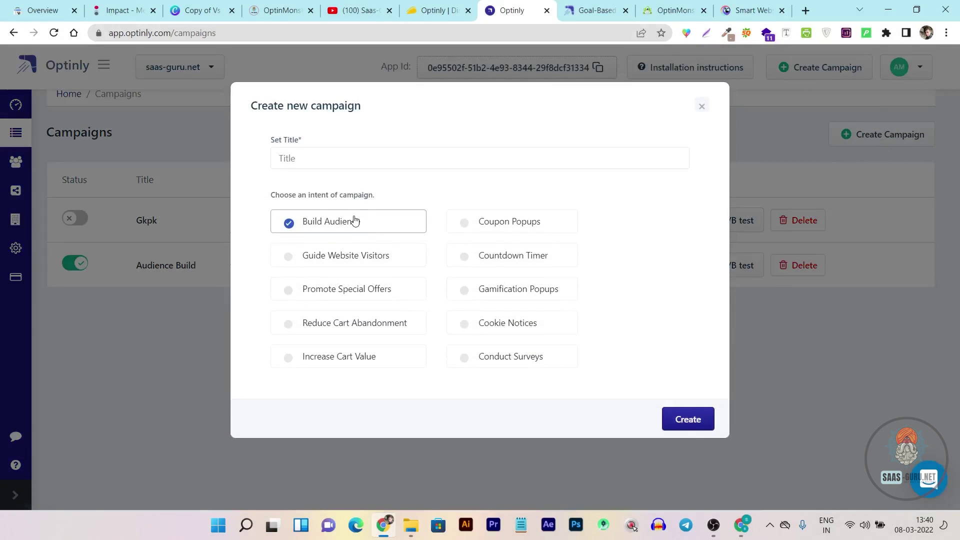
left_click(334, 165)
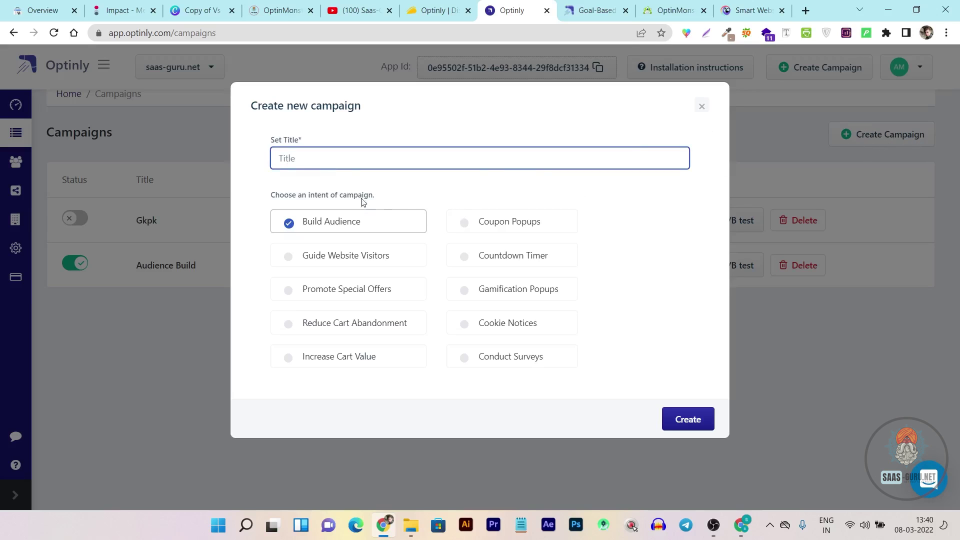
type("HHlhio")
left_click(468, 224)
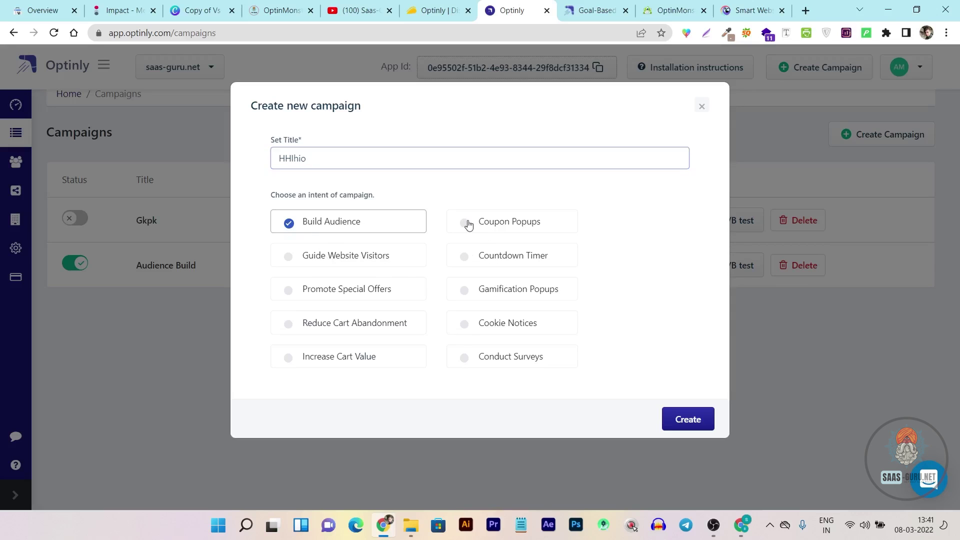
left_click(690, 423)
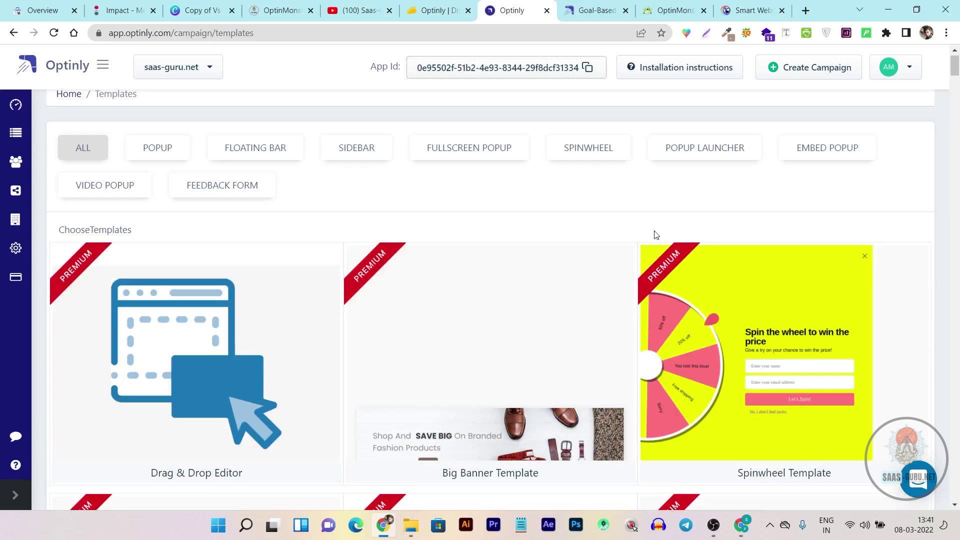
Browse the template gallery and use the Dual Color Template for the campaign.
scroll(555, 245, "down", 5)
scroll(852, 282, "up", 1)
scroll(853, 278, "up", 5)
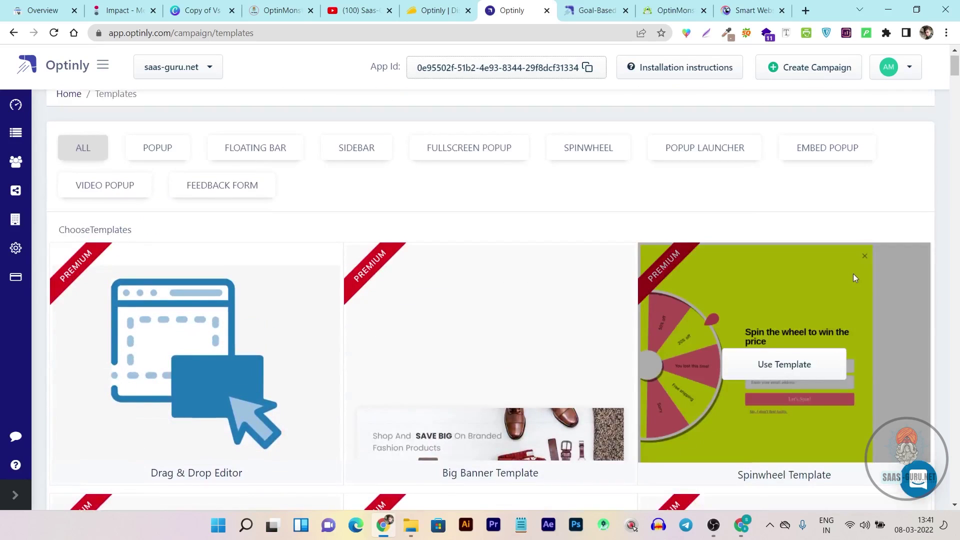
scroll(854, 274, "down", 1)
scroll(840, 270, "up", 1)
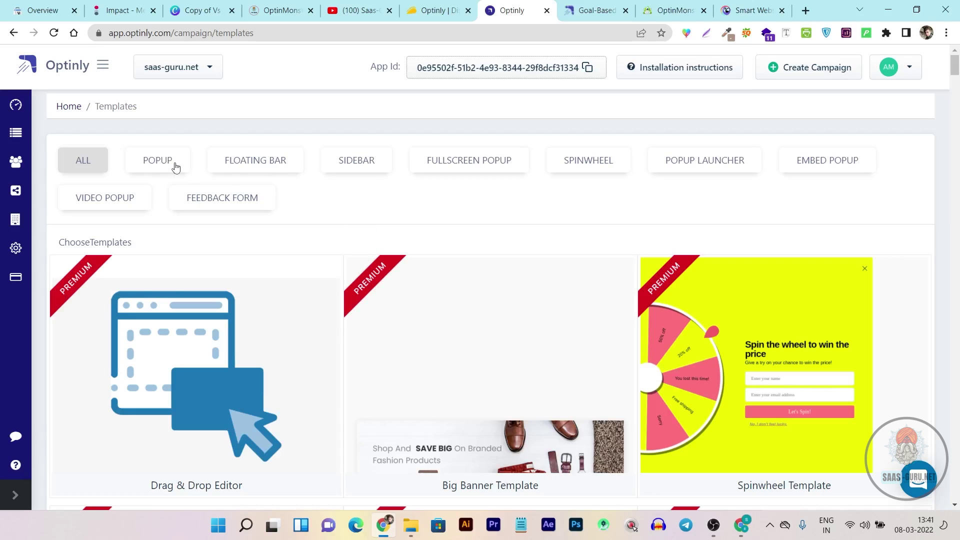
mouse_move(295, 307)
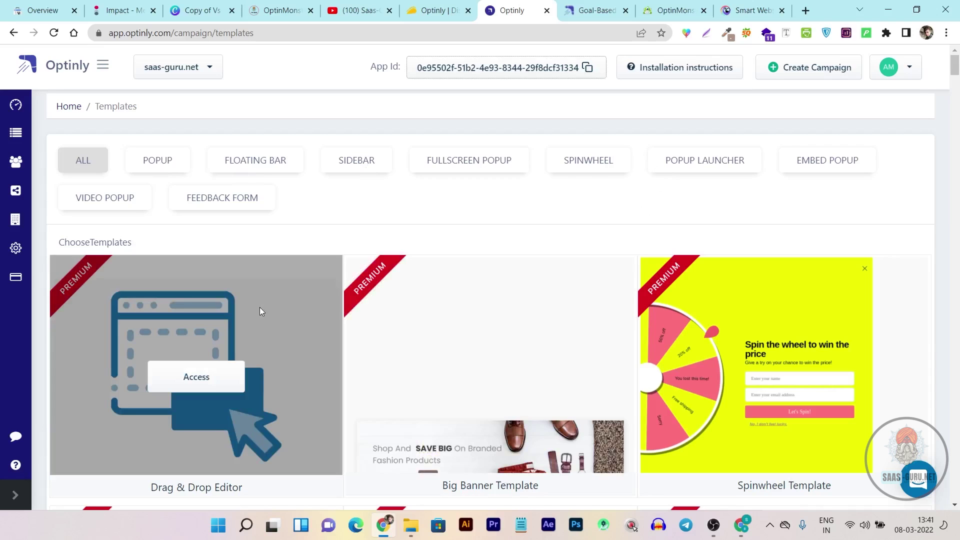
scroll(304, 366, "down", 3)
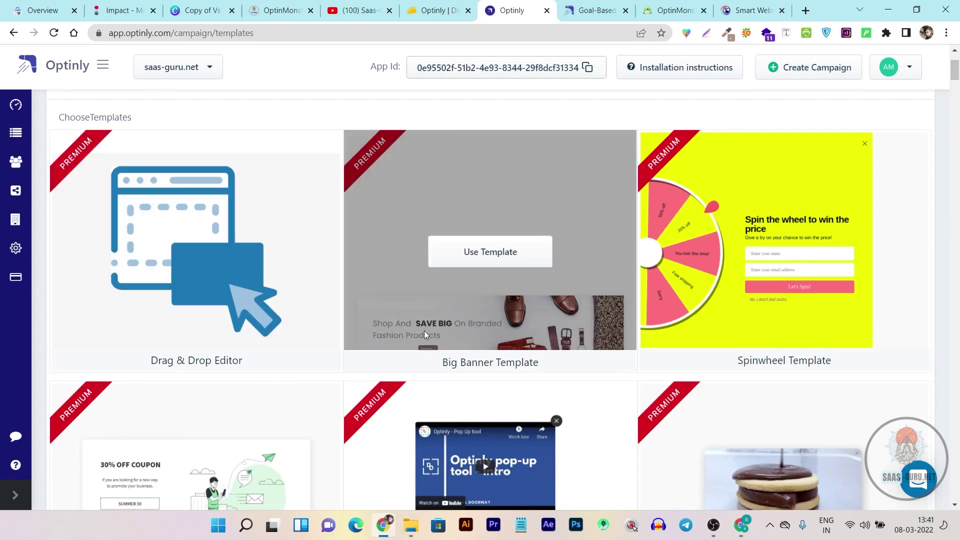
scroll(815, 320, "down", 10)
scroll(504, 351, "down", 20)
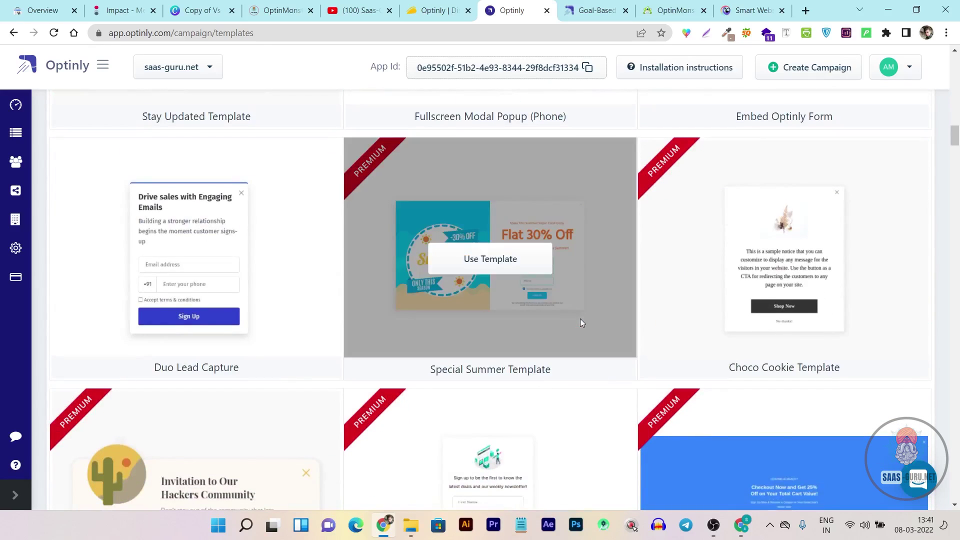
scroll(582, 322, "down", 10)
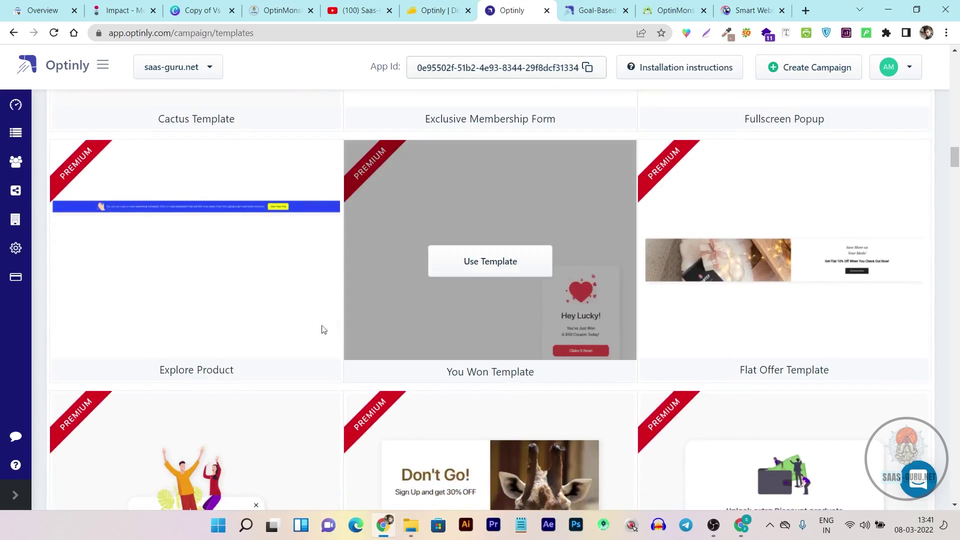
scroll(315, 325, "down", 9)
scroll(657, 322, "down", 2)
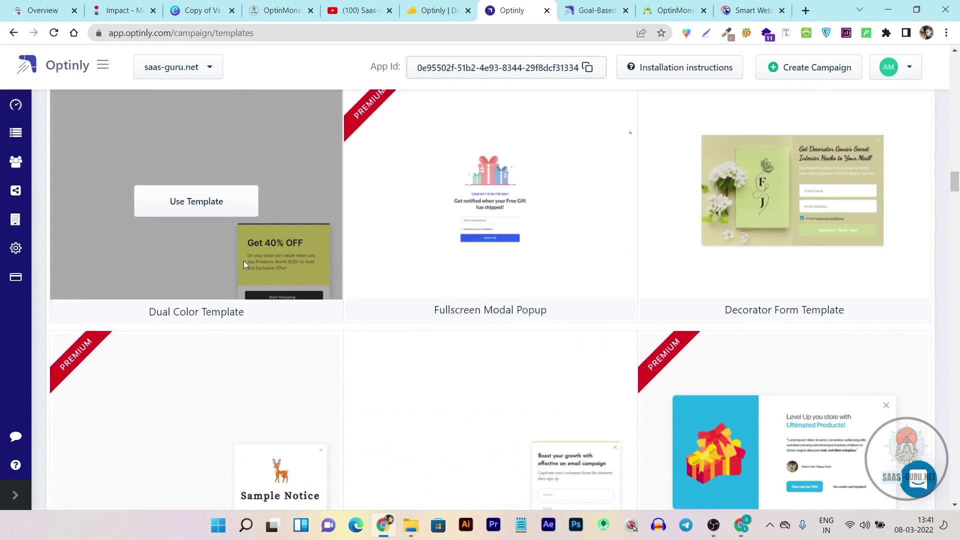
left_click(220, 205)
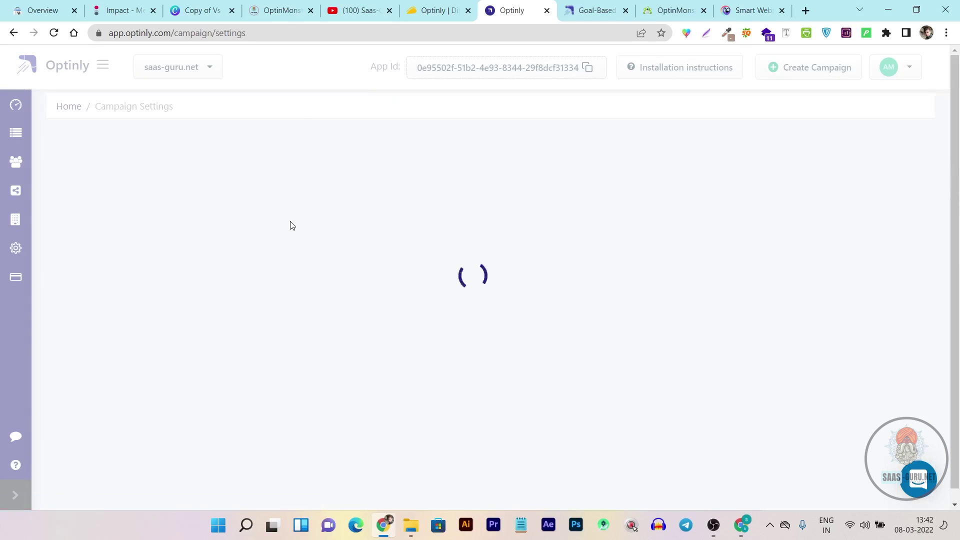
Open the Customize editor for the yellow 'Get 40% OFF' popup with its Start Shopping button.
scroll(289, 243, "down", 2)
scroll(289, 244, "down", 2)
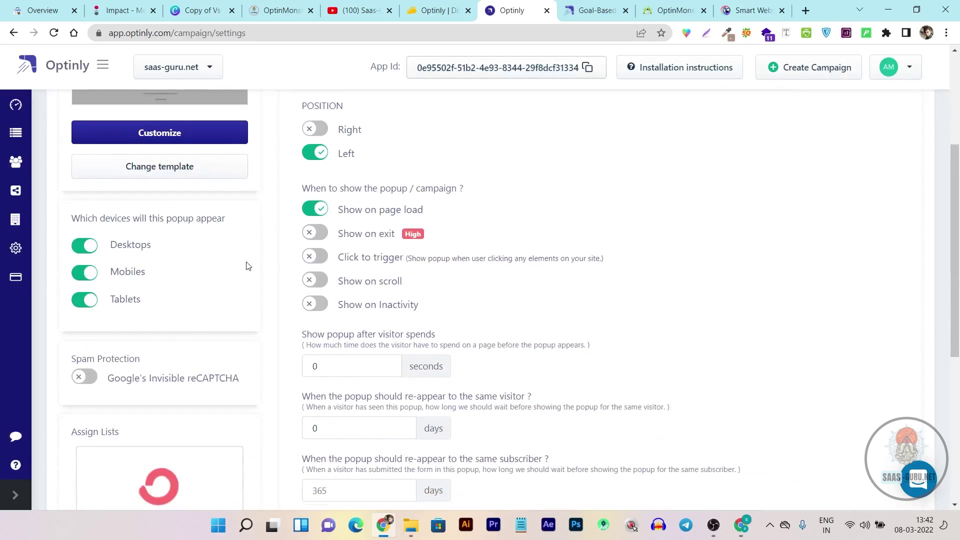
scroll(245, 265, "up", 4)
left_click(166, 329)
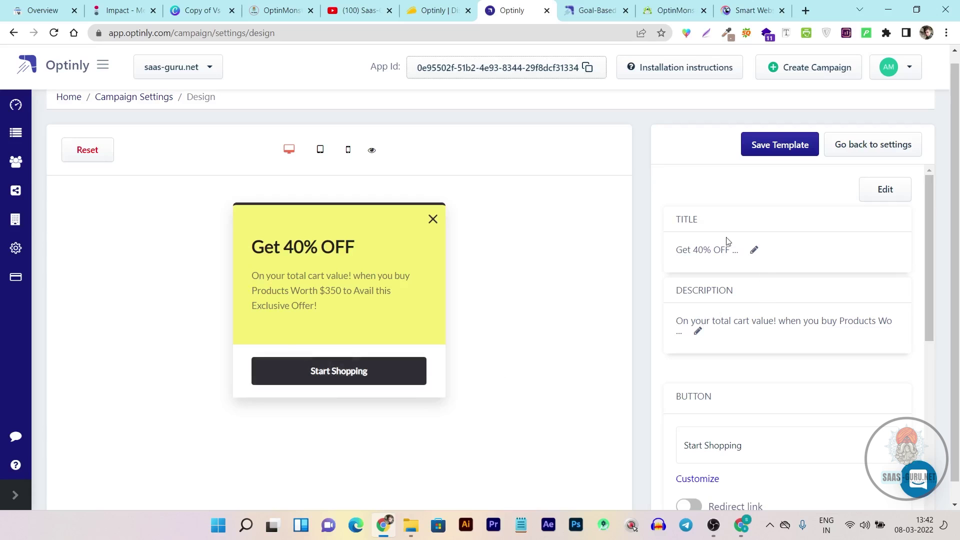
Change the pop-up background colour from yellow to pale olive #C9C687.
scroll(726, 242, "down", 8)
scroll(750, 401, "up", 4)
scroll(790, 380, "down", 4)
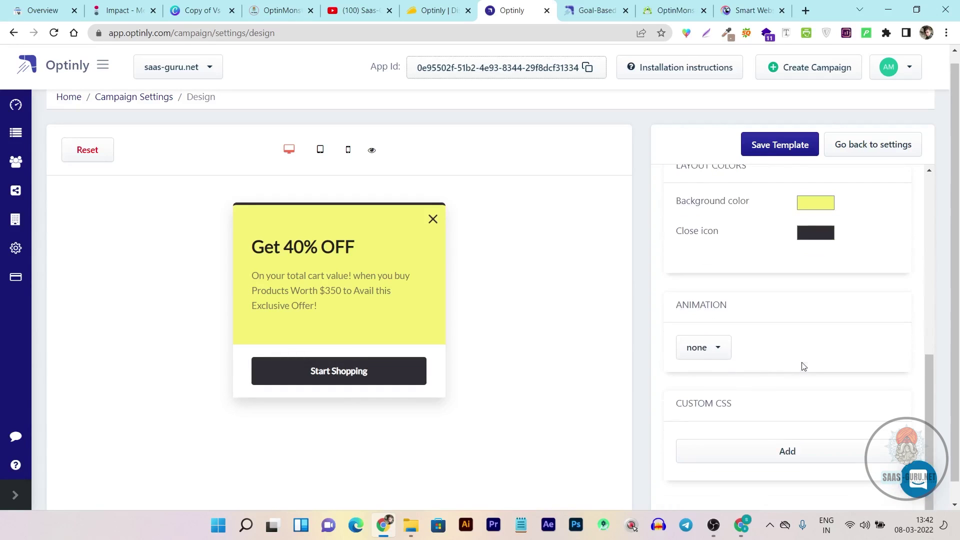
left_click(816, 203)
left_click_drag(834, 254, 843, 236)
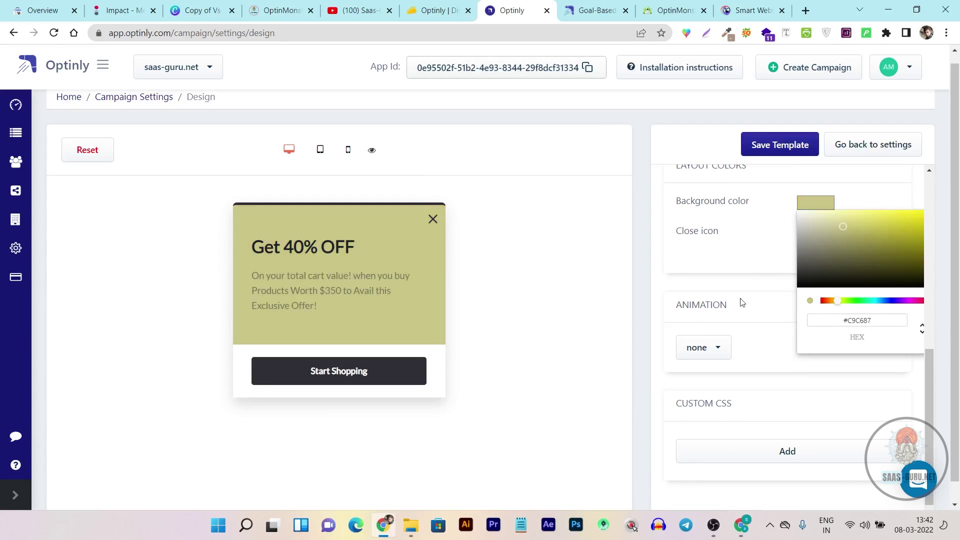
scroll(726, 286, "up", 1)
left_click(768, 340)
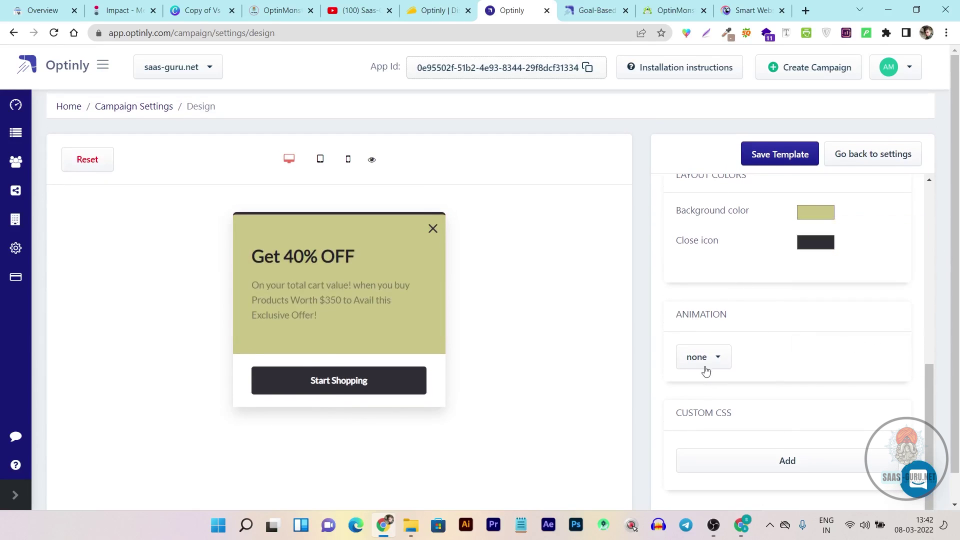
Choose the Fade in animation, append 'iiogiopoigu' to the description, and return to settings.
left_click(702, 361)
left_click(703, 409)
scroll(821, 331, "up", 10)
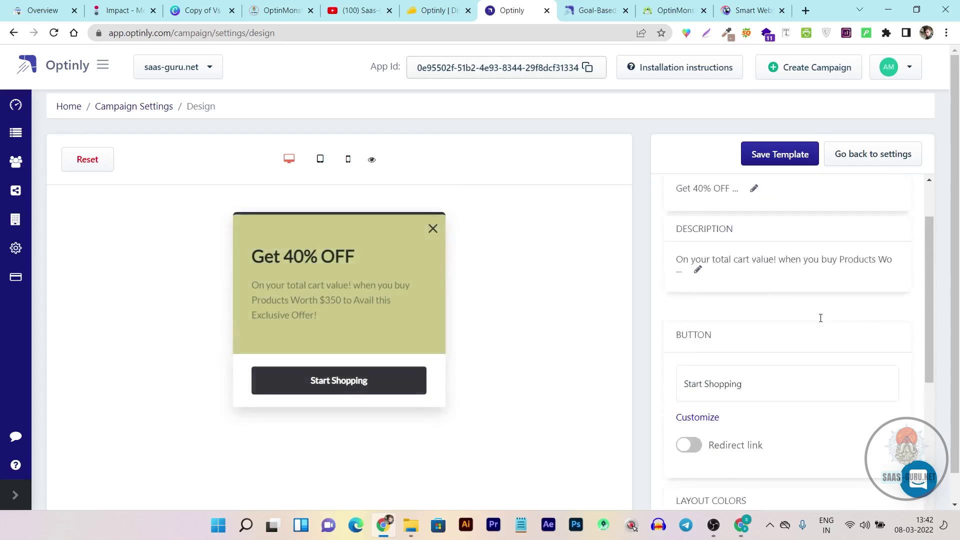
left_click(699, 341)
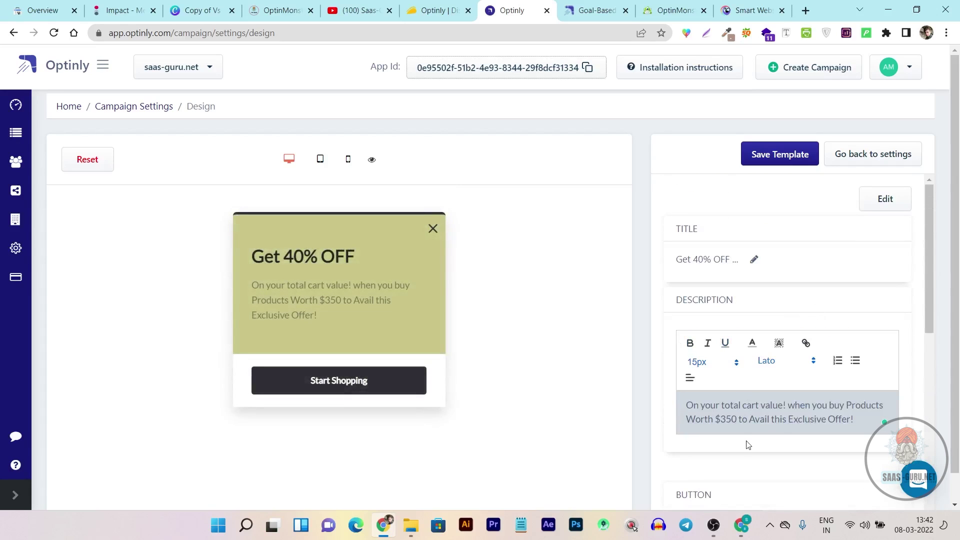
left_click(884, 423)
type("iiogiopoigu")
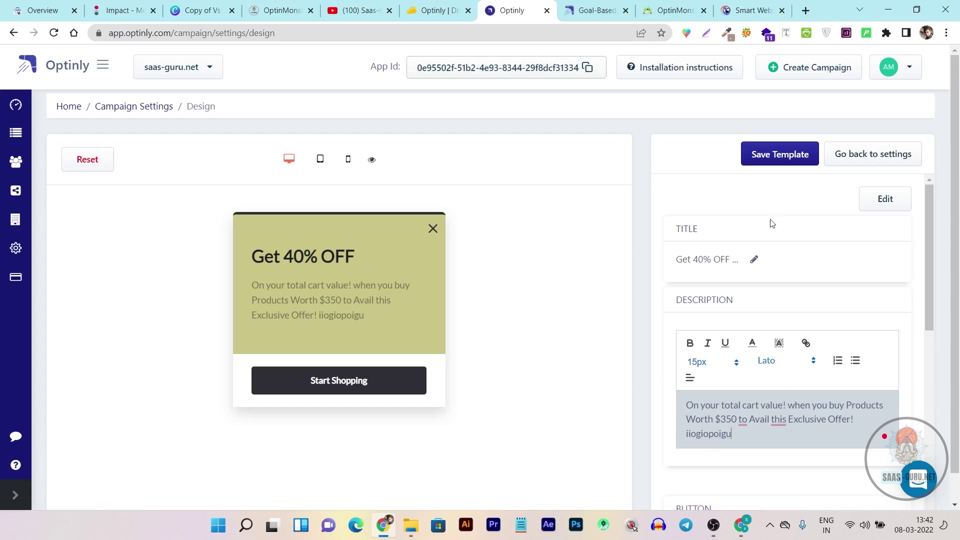
left_click(865, 156)
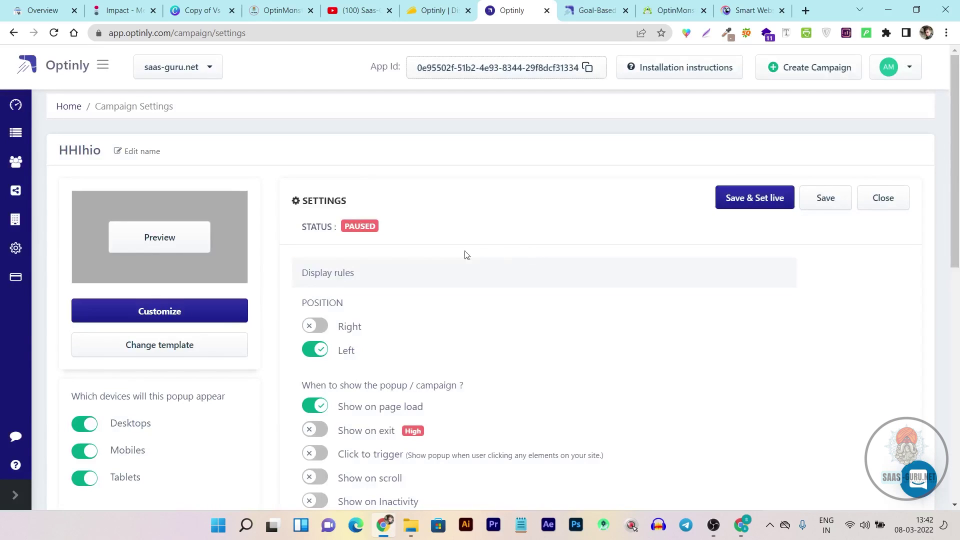
Switch the Display rules position toggle from Left to Right, then scroll down to Assign Lists.
scroll(362, 303, "down", 3)
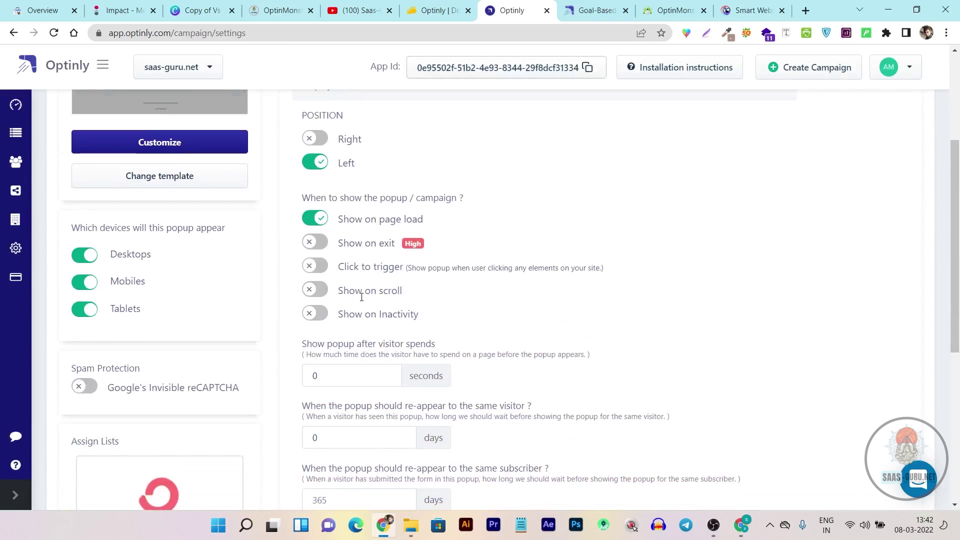
scroll(340, 250, "up", 1)
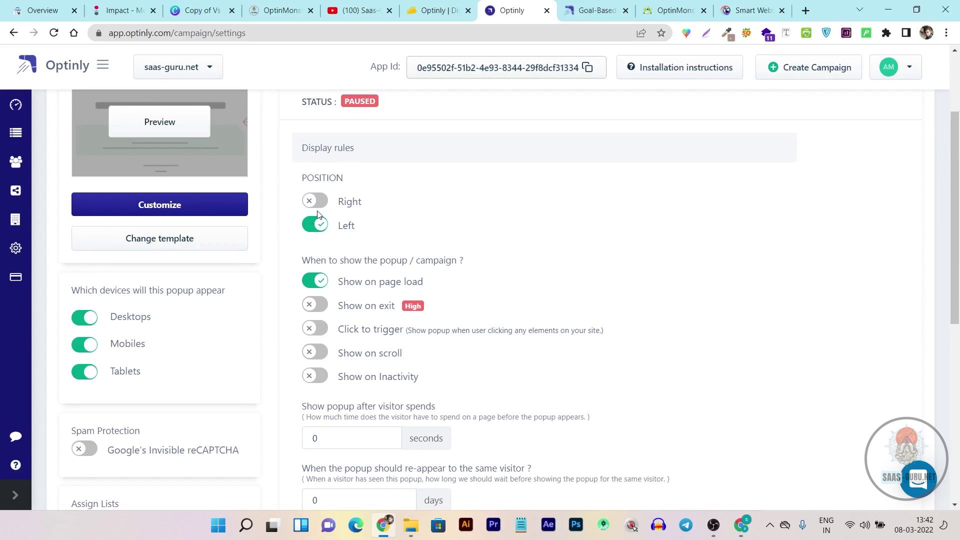
left_click(318, 226)
scroll(218, 420, "down", 1)
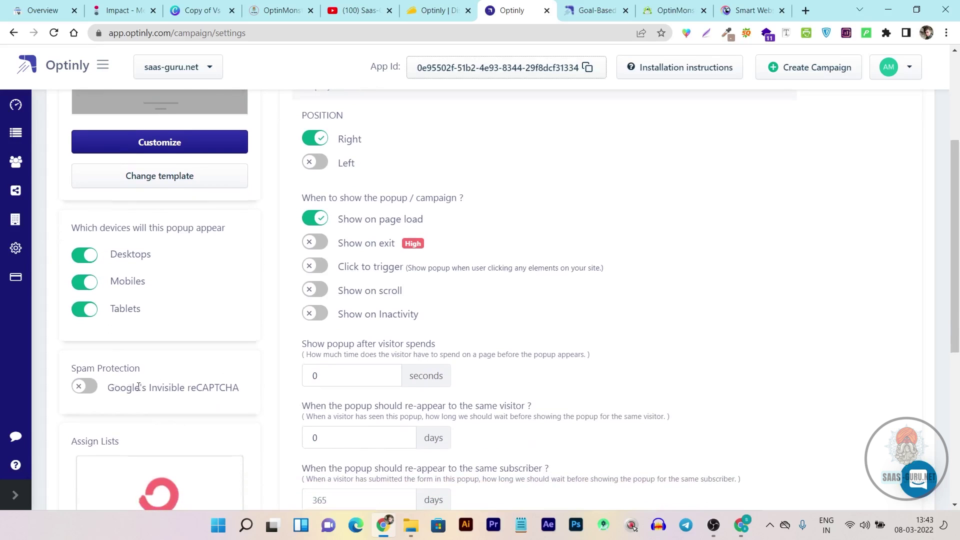
scroll(139, 386, "down", 2)
mouse_move(138, 386)
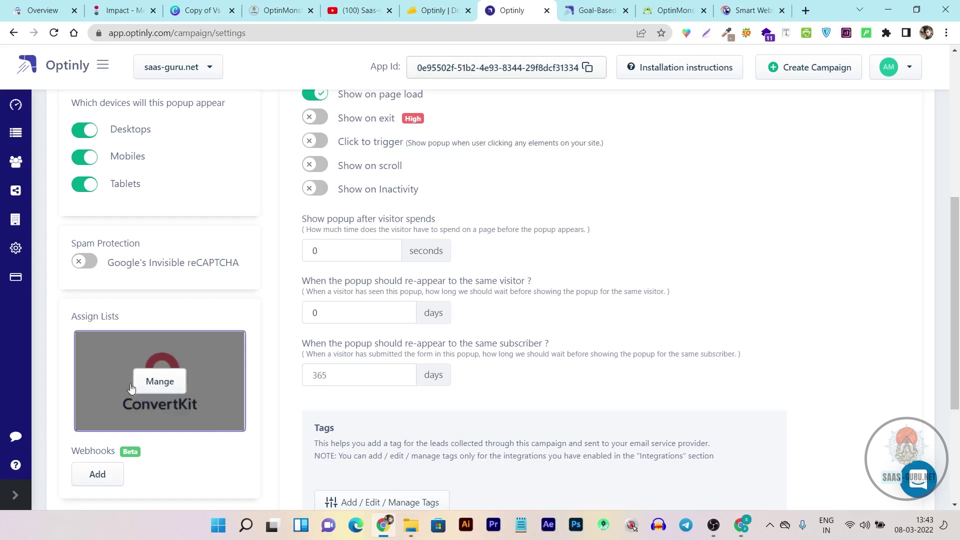
Browse all integration cards on the Integrations page, ending back at the header with ConvertKit connected.
left_click(16, 188)
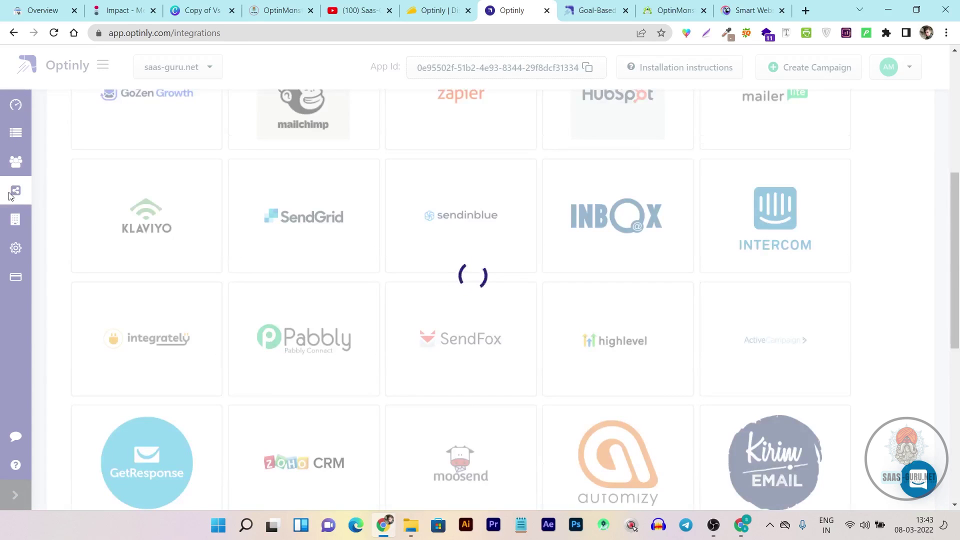
scroll(437, 283, "down", 6)
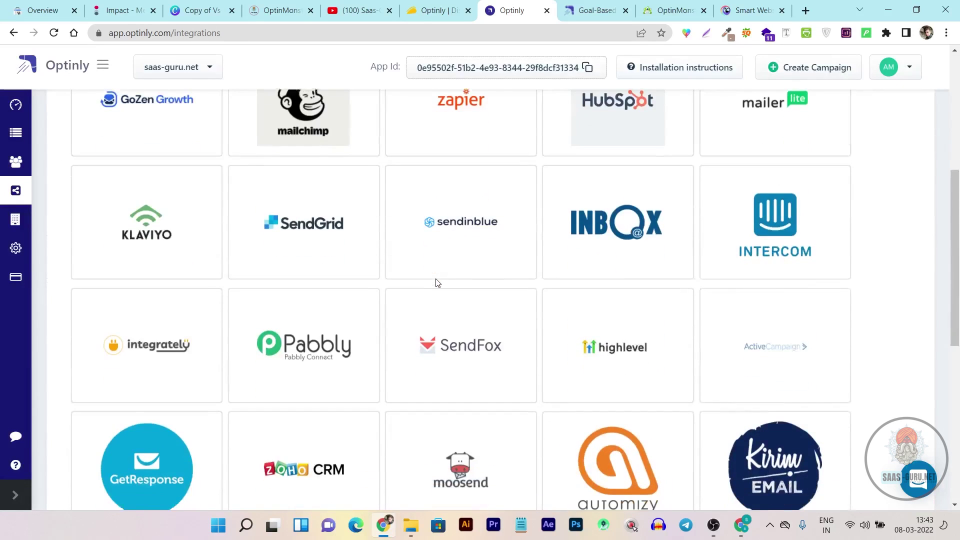
scroll(293, 280, "up", 5)
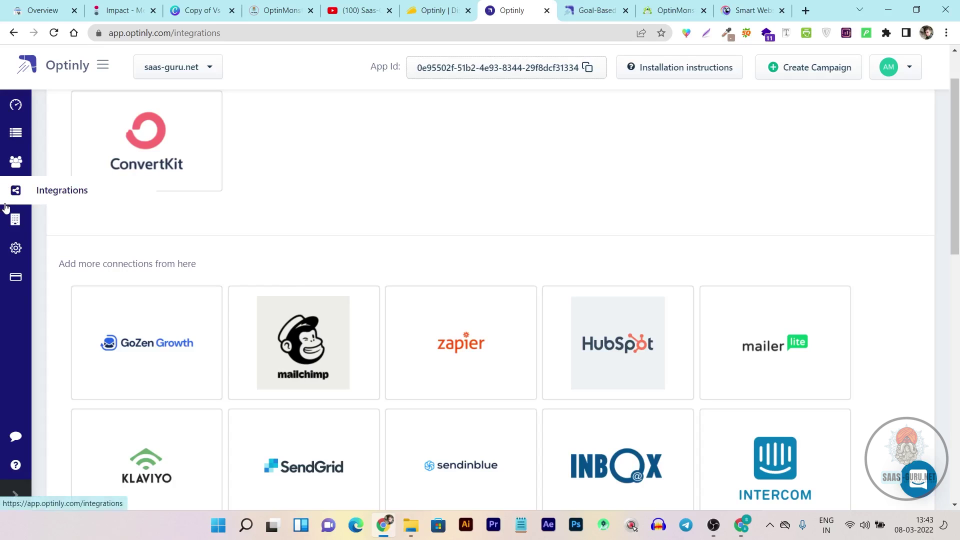
scroll(370, 208, "down", 4)
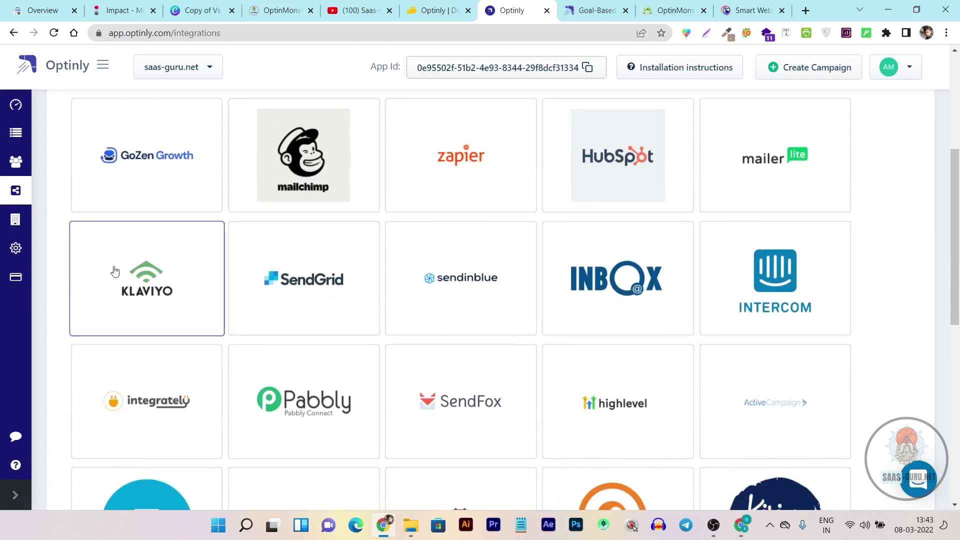
scroll(70, 275, "down", 9)
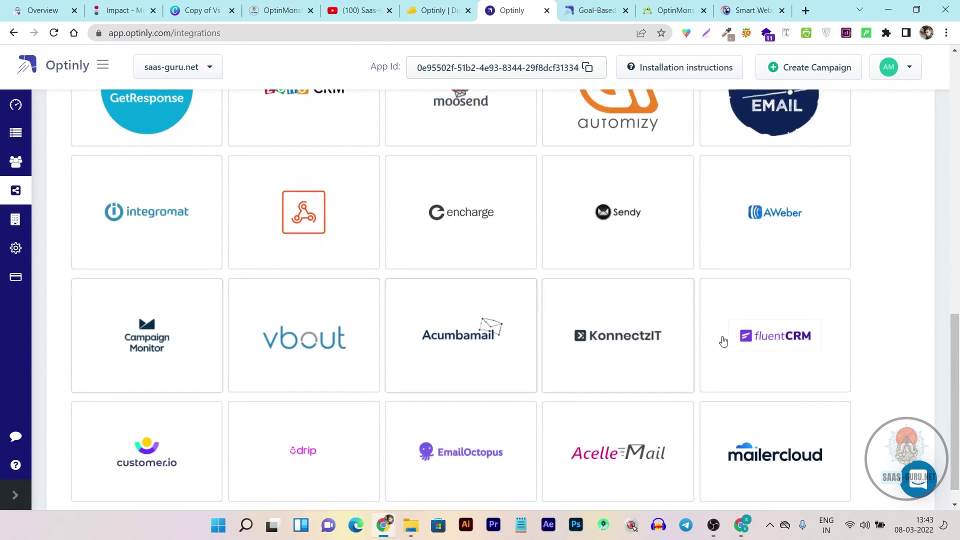
scroll(800, 335, "down", 1)
scroll(871, 333, "up", 10)
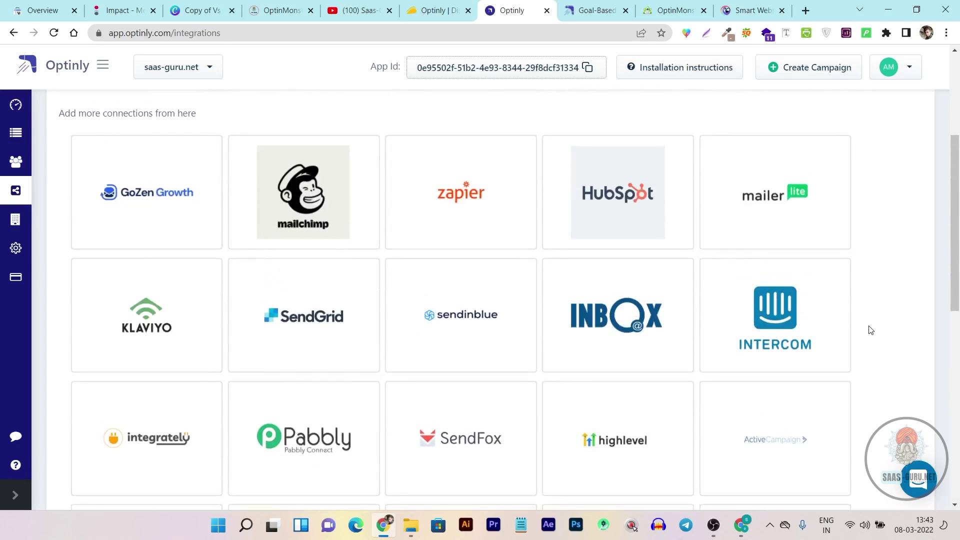
scroll(868, 331, "down", 6)
scroll(869, 322, "down", 3)
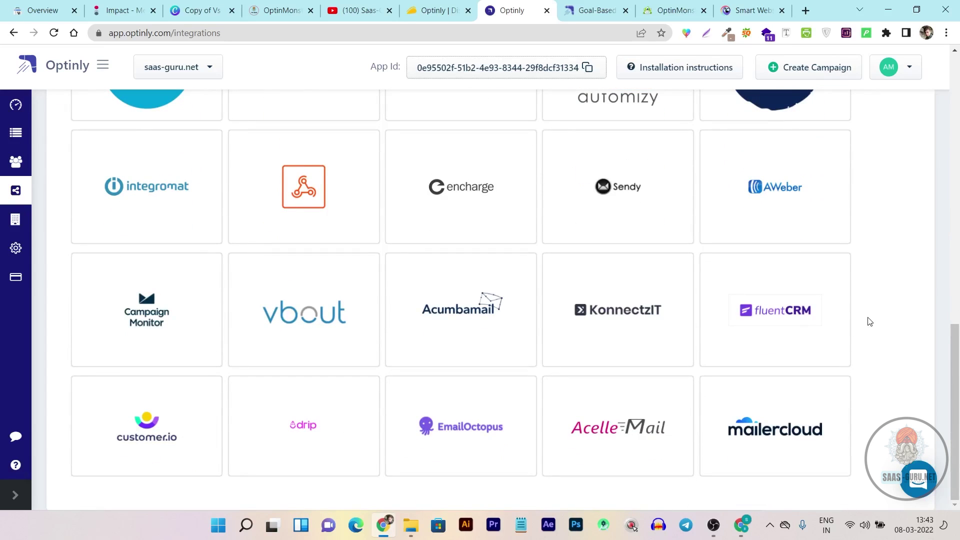
scroll(870, 322, "up", 14)
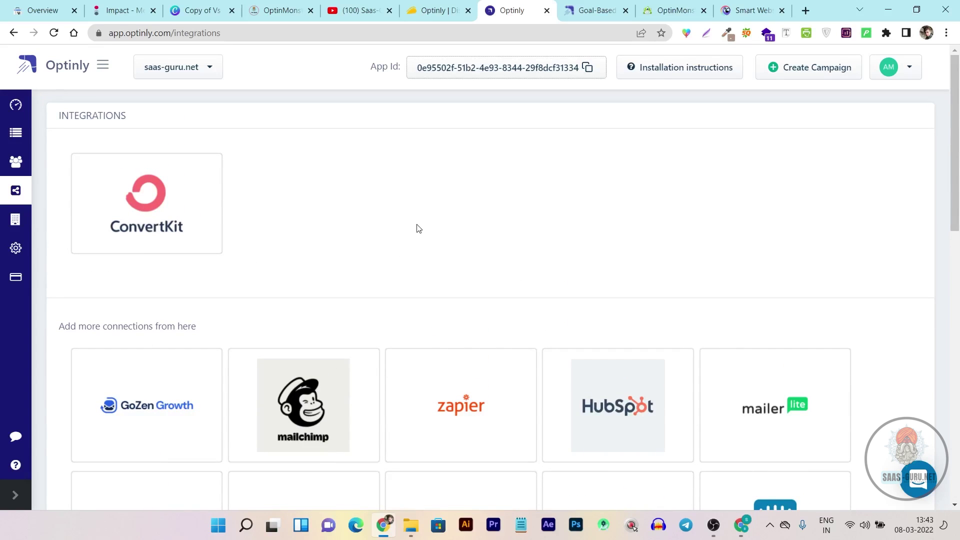
scroll(419, 228, "down", 14)
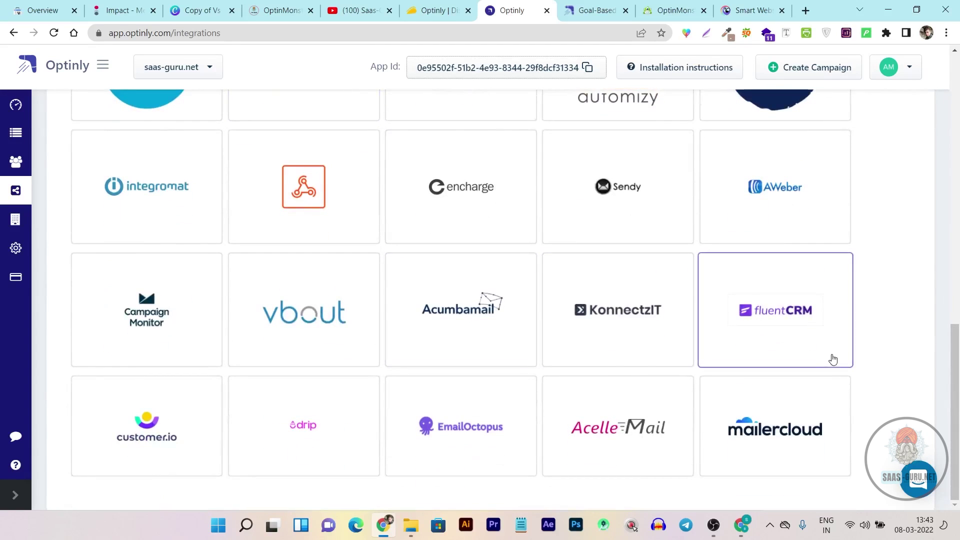
scroll(885, 356, "up", 14)
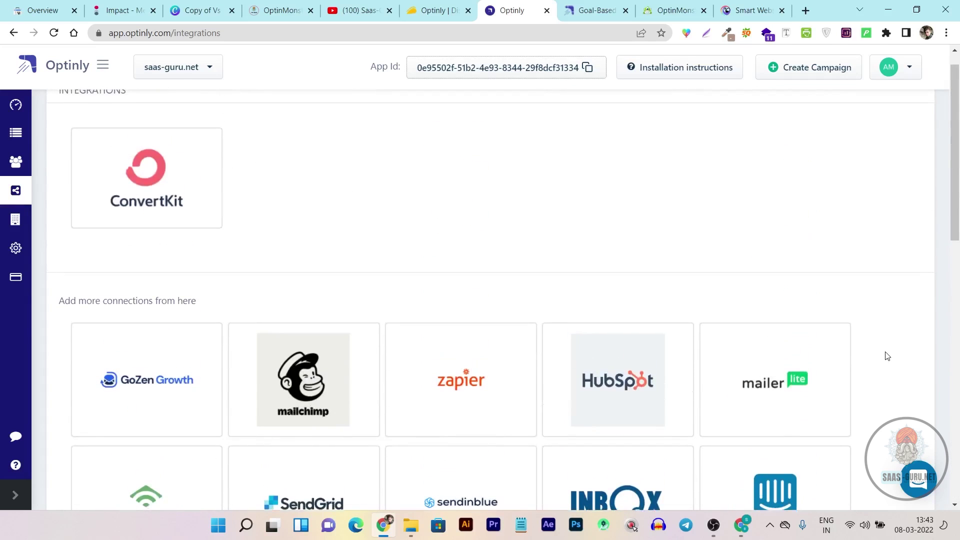
scroll(882, 350, "up", 1)
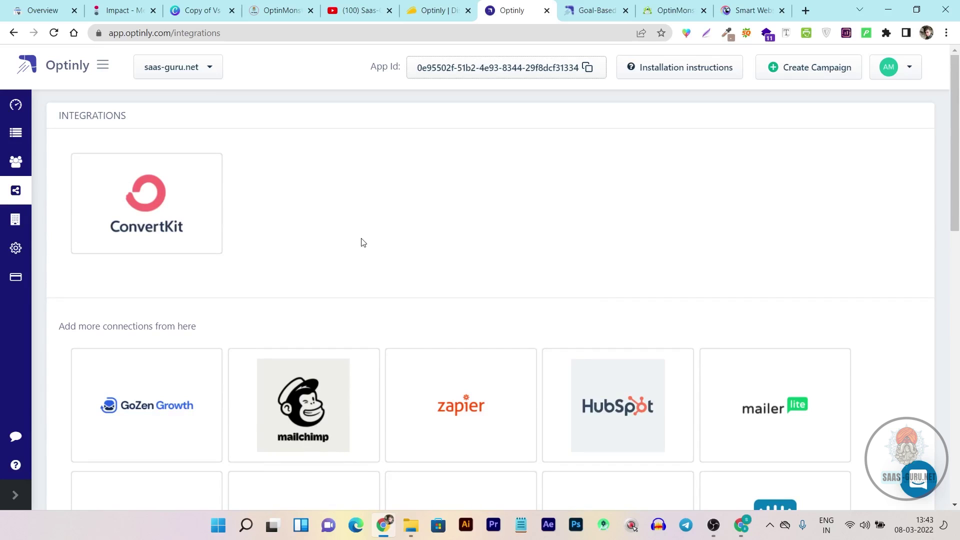
scroll(361, 243, "down", 3)
scroll(345, 245, "up", 3)
left_click(693, 6)
left_click(749, 10)
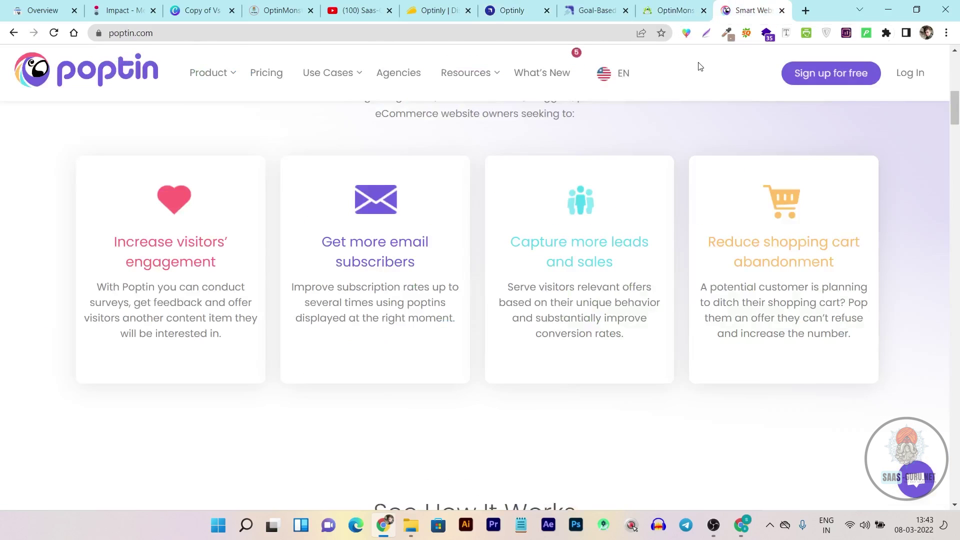
scroll(368, 229, "up", 3)
scroll(182, 266, "up", 7)
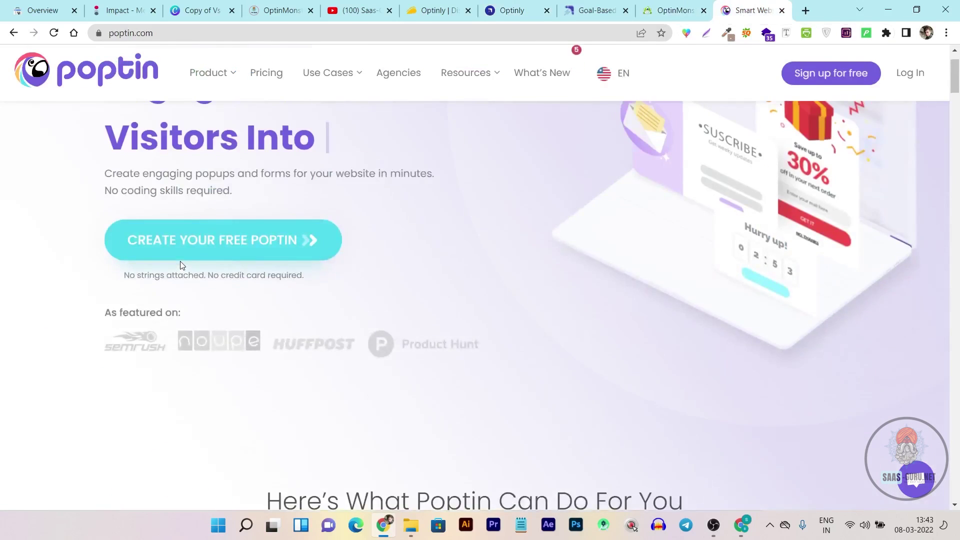
left_click(509, 10)
left_click(673, 10)
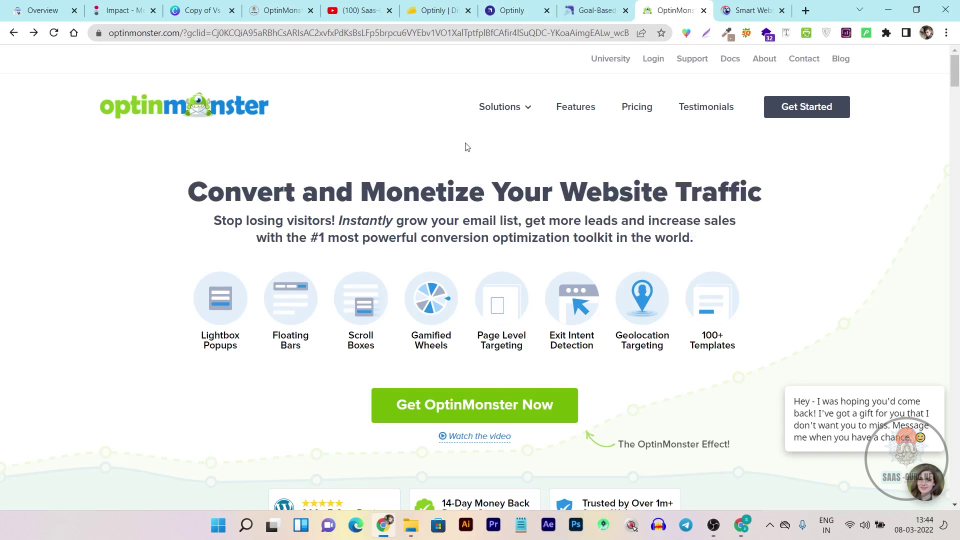
left_click(755, 10)
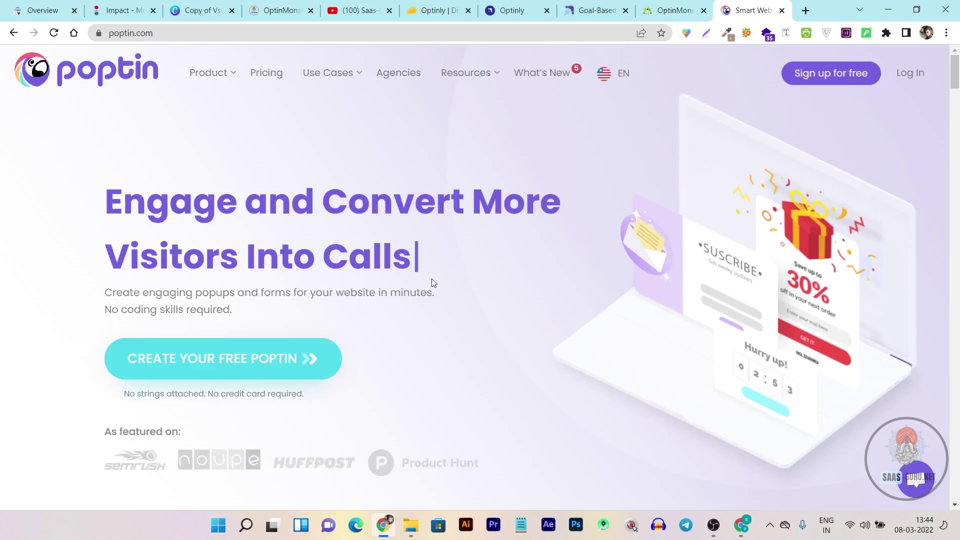
scroll(434, 283, "down", 7)
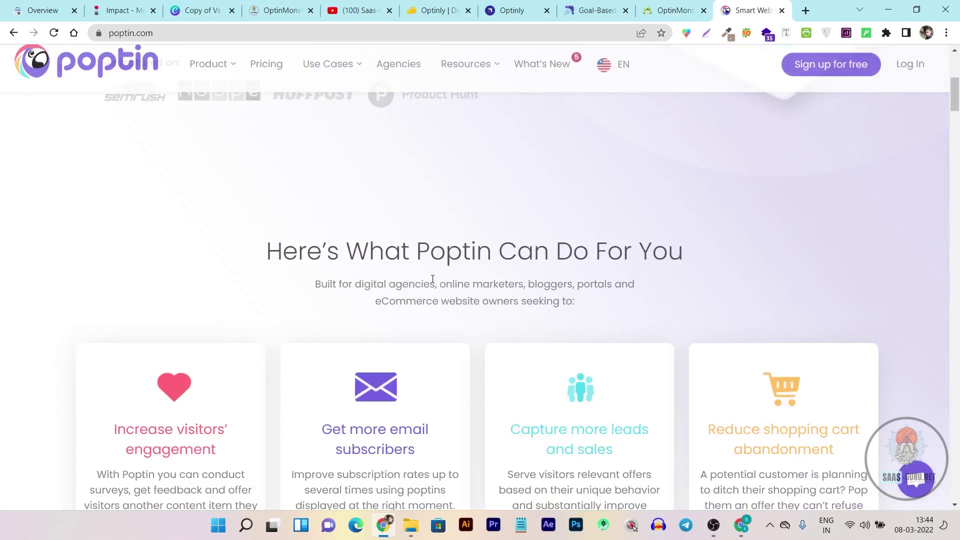
left_click(653, 4)
scroll(417, 302, "down", 3)
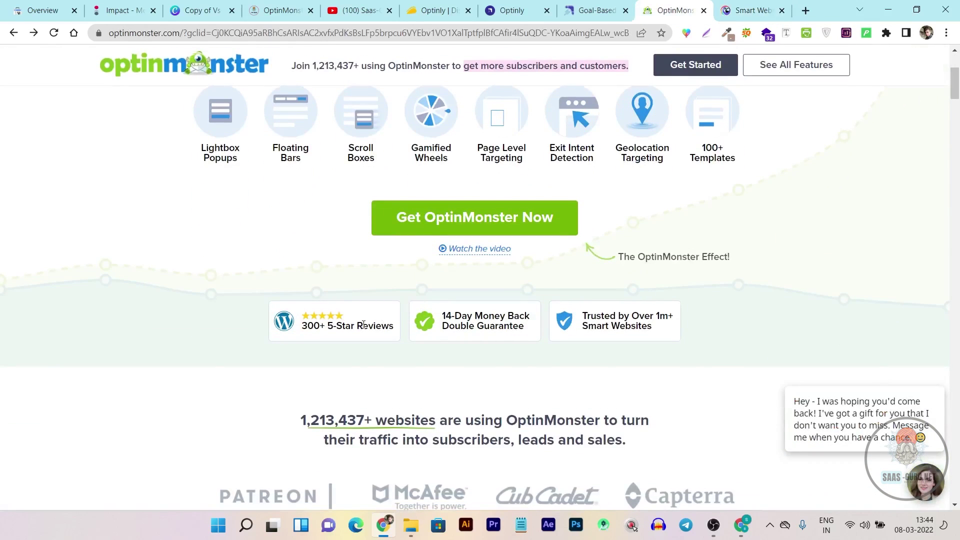
scroll(718, 264, "up", 4)
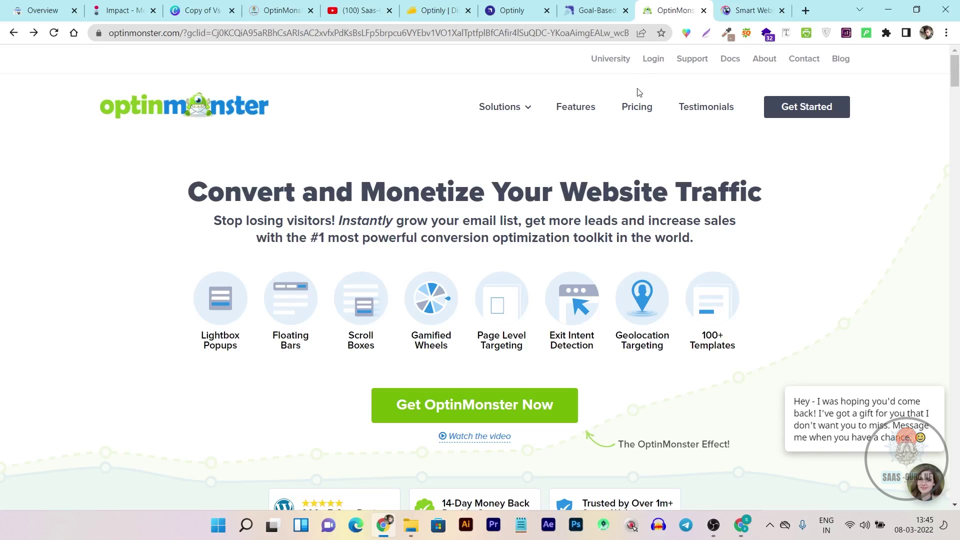
left_click(510, 6)
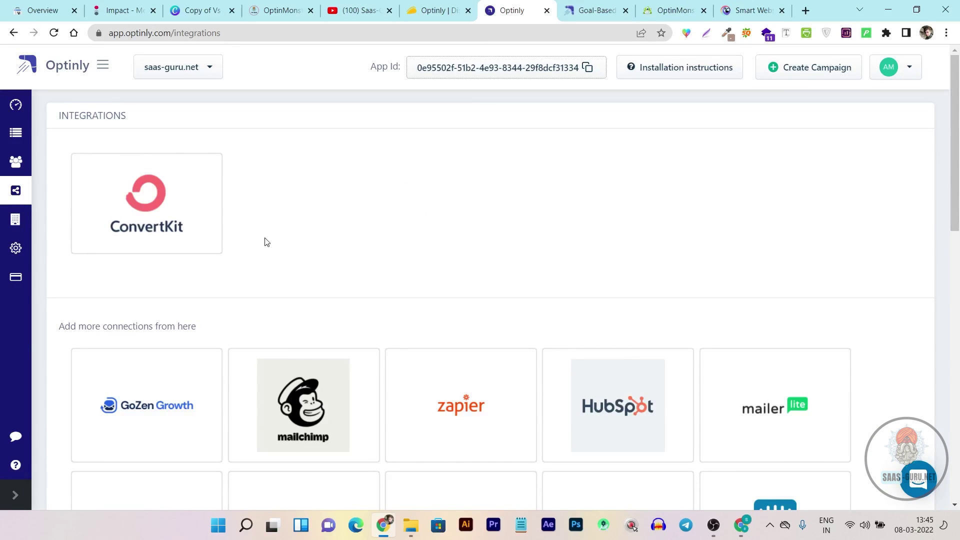
Glance at the Goal-Based tab, then show Optinly's Subscribers list with its one audience-build subscriber.
left_click(569, 9)
left_click(531, 5)
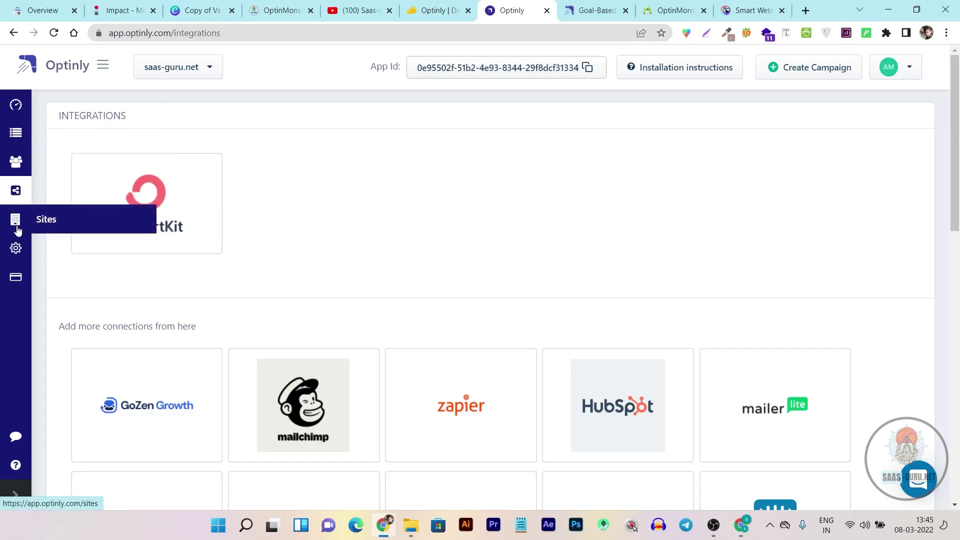
left_click(16, 163)
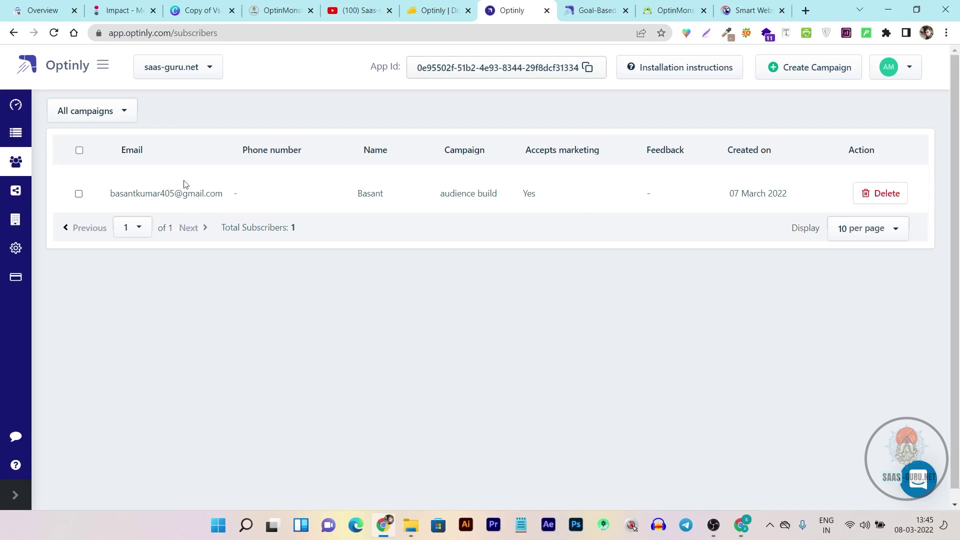
Delete the HHlhio campaign from the Campaigns list and dismiss the confirmation.
left_click(55, 135)
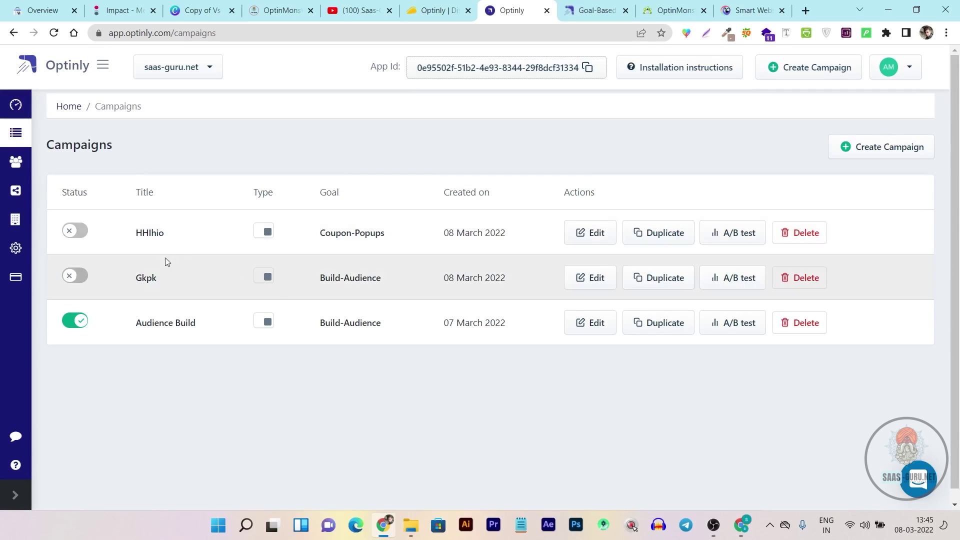
left_click(787, 234)
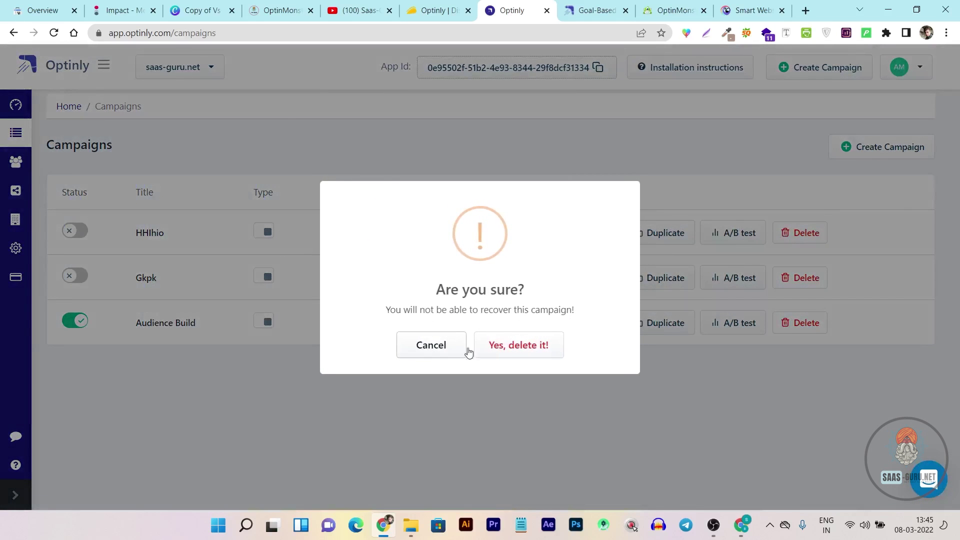
left_click(532, 345)
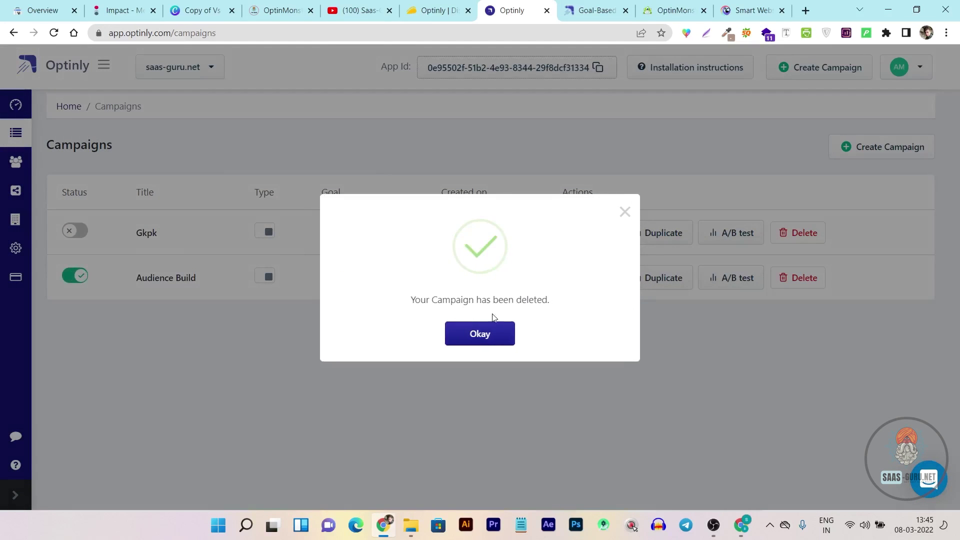
left_click(477, 333)
Delete the Gkpk campaign, then switch to the OptinMonster and Poptin homepages.
left_click(811, 237)
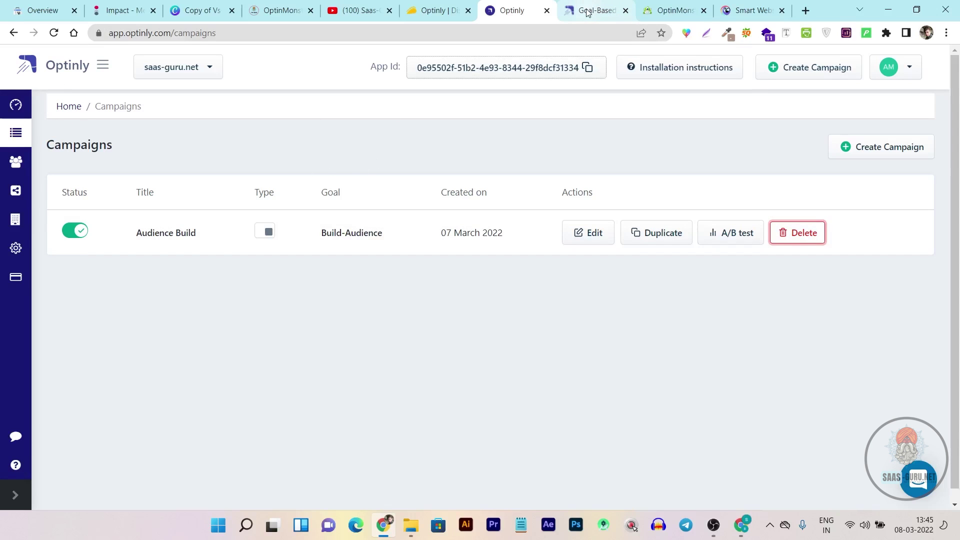
left_click(690, 5)
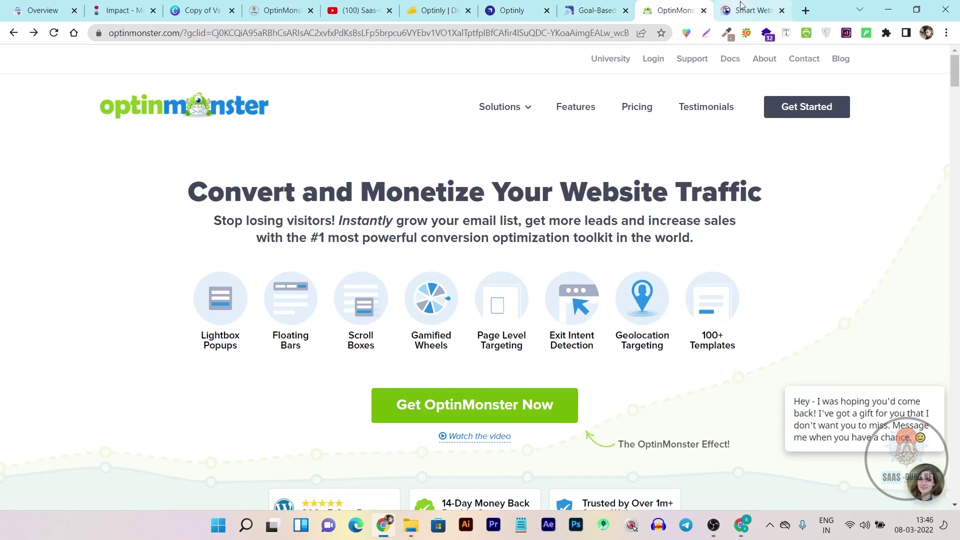
left_click(754, 14)
Review the AppSumo Optinly lifetime deal page starting at $59.00.
left_click(533, 5)
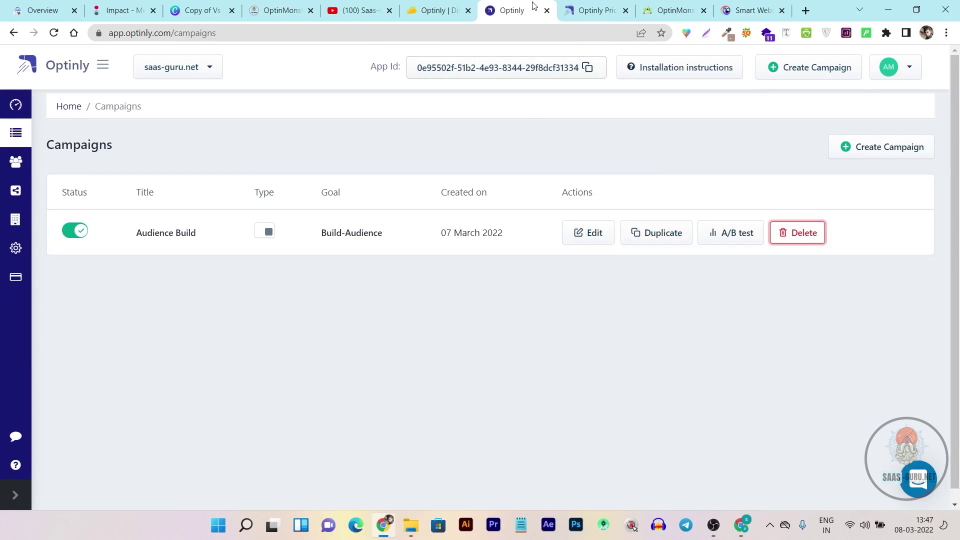
left_click(435, 9)
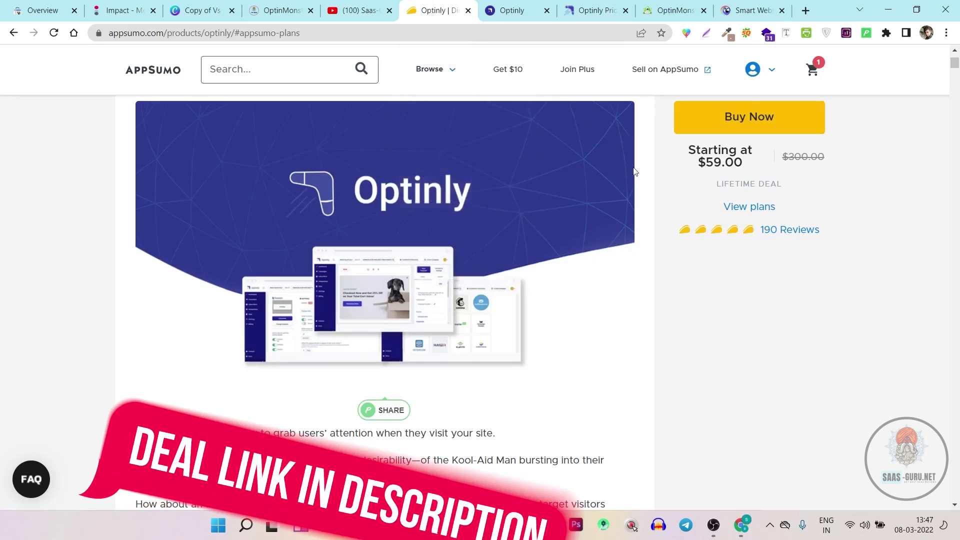
scroll(650, 241, "down", 8)
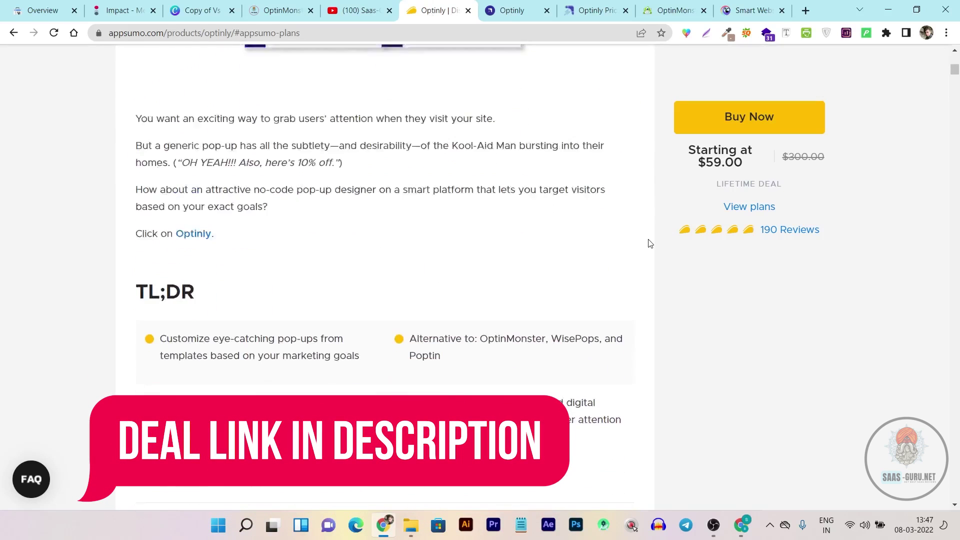
scroll(650, 244, "down", 3)
scroll(650, 244, "up", 4)
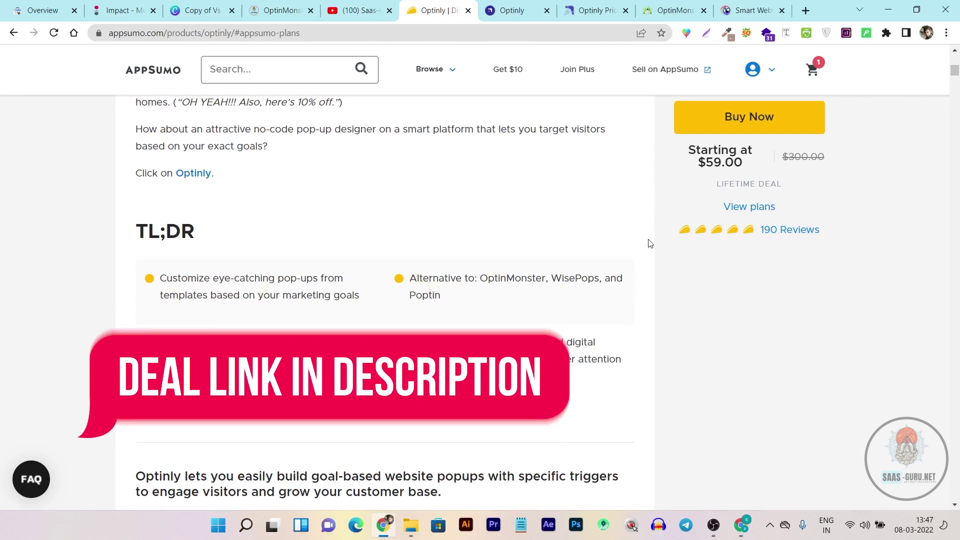
scroll(650, 243, "up", 9)
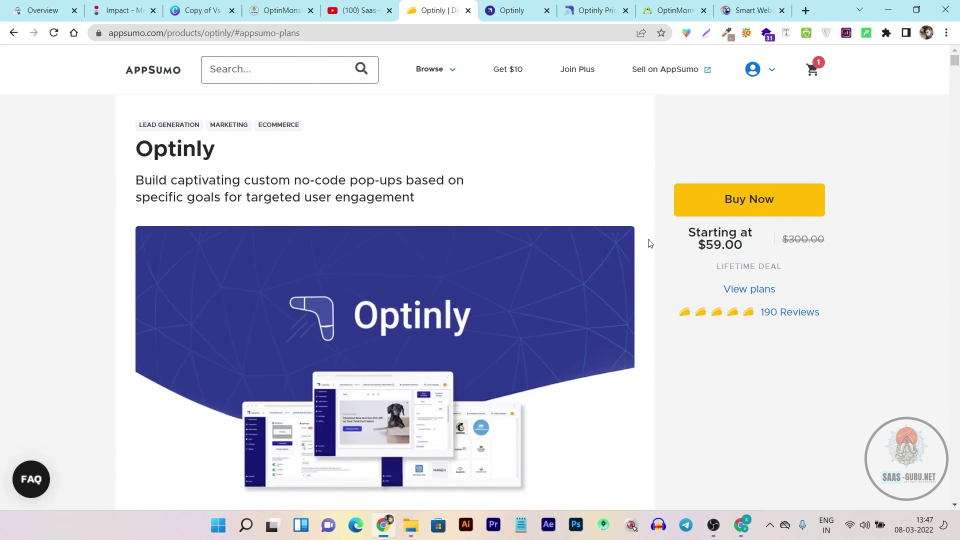
scroll(338, 216, "down", 1)
scroll(165, 180, "up", 1)
Compare Optinly's $0, $9 and $25/month plans, then return to the AppSumo deal.
left_click(520, 9)
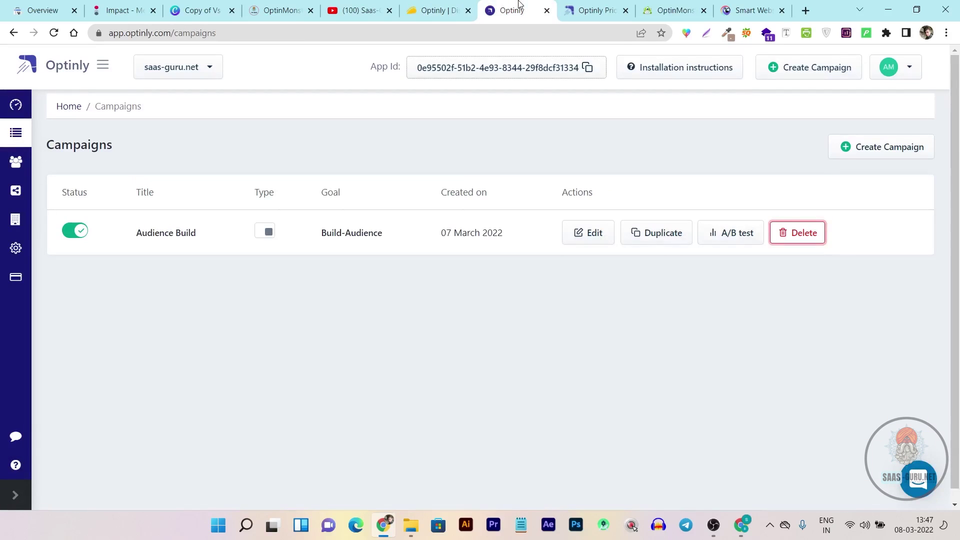
left_click(595, 9)
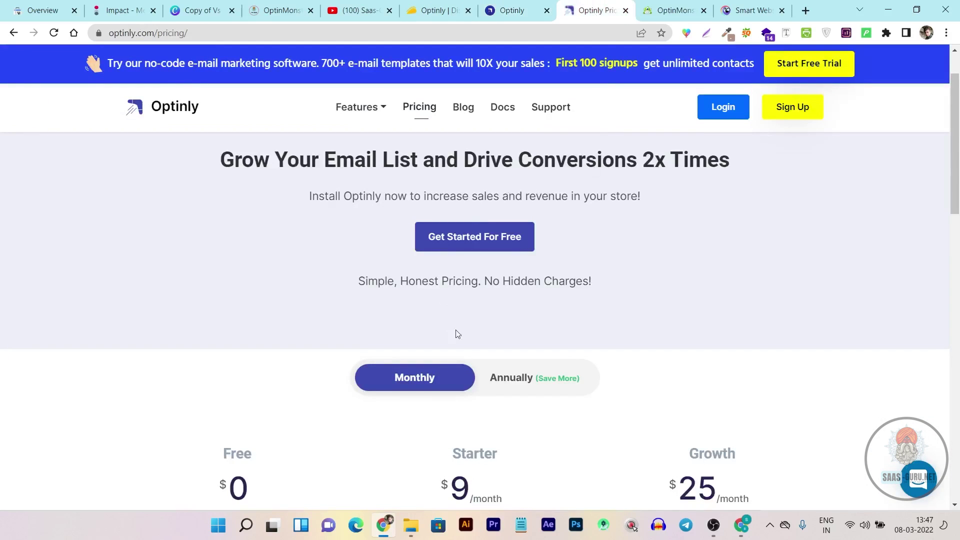
scroll(456, 334, "down", 2)
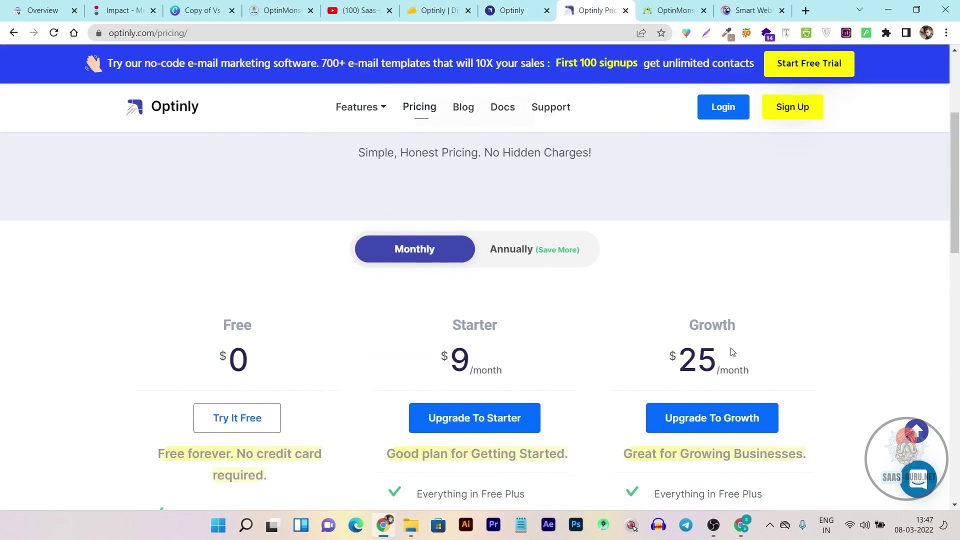
scroll(732, 352, "down", 3)
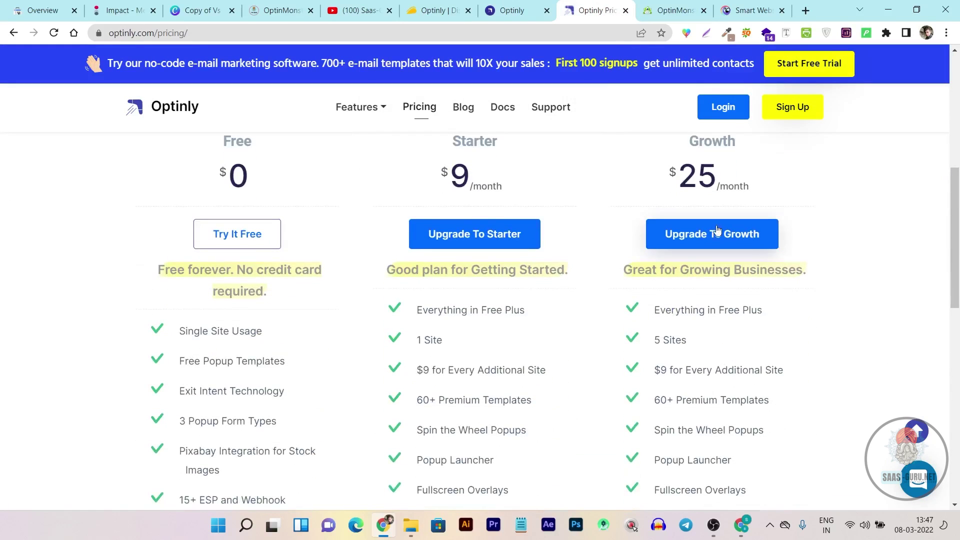
left_click(435, 11)
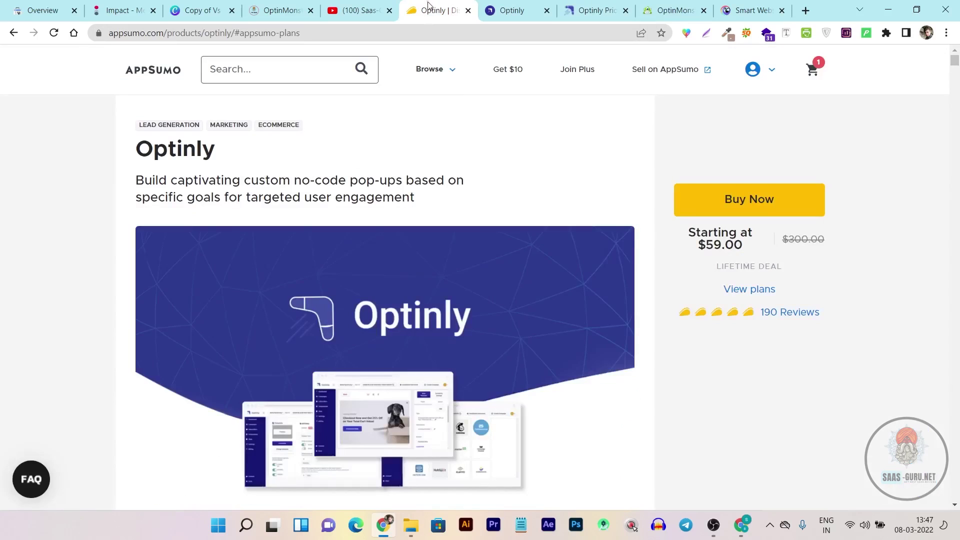